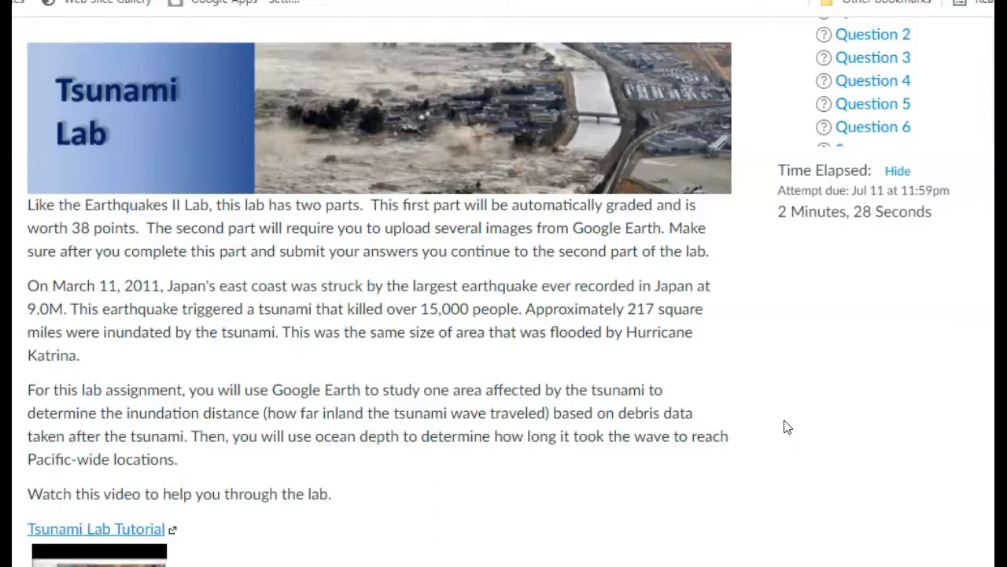
# Read through the Tsunami Lab instructions, the run-up and inundation definitions, and the chart of 15 sample locations.
pyautogui.scroll(-6, 764, 421)
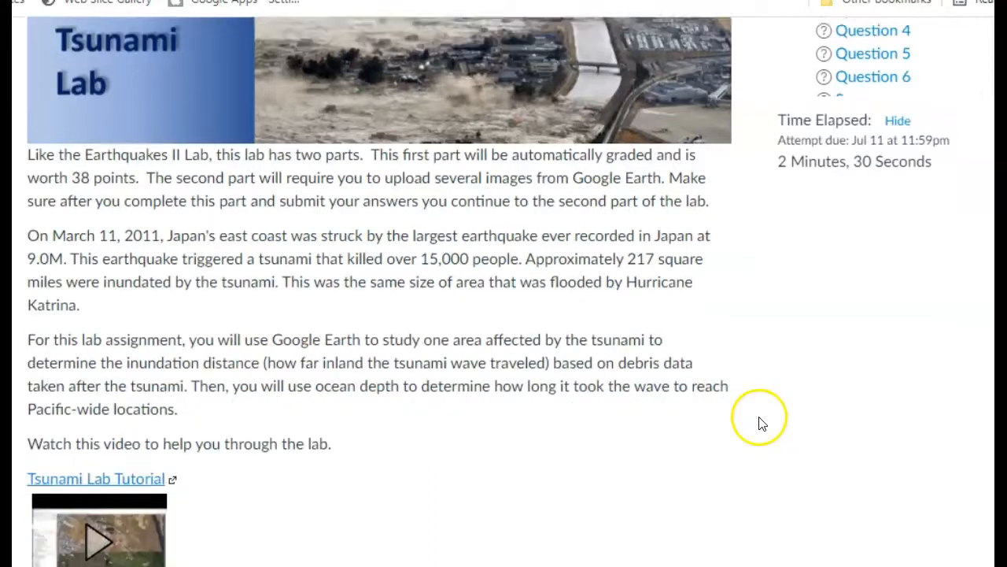
pyautogui.scroll(-6, 762, 424)
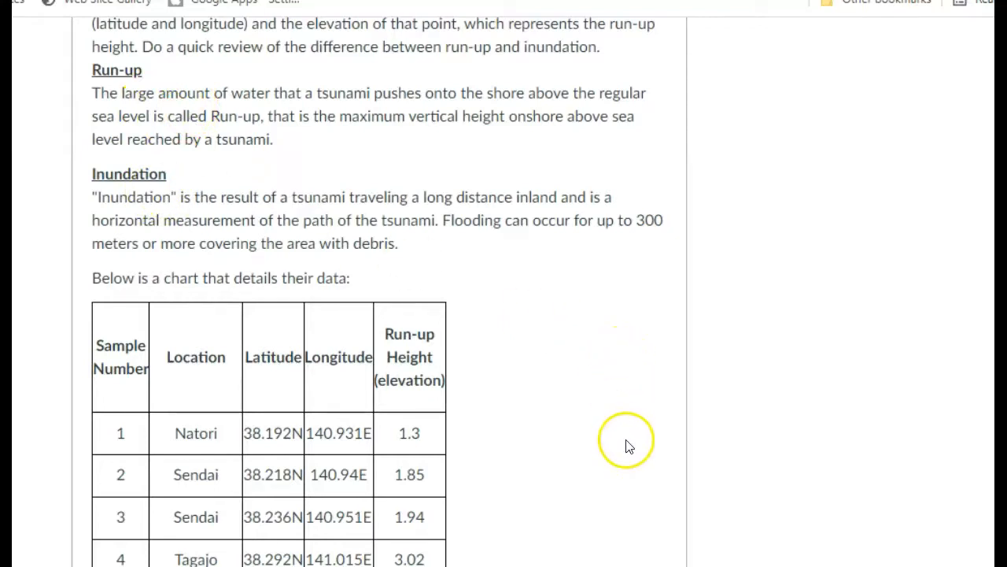
pyautogui.scroll(-3, 628, 446)
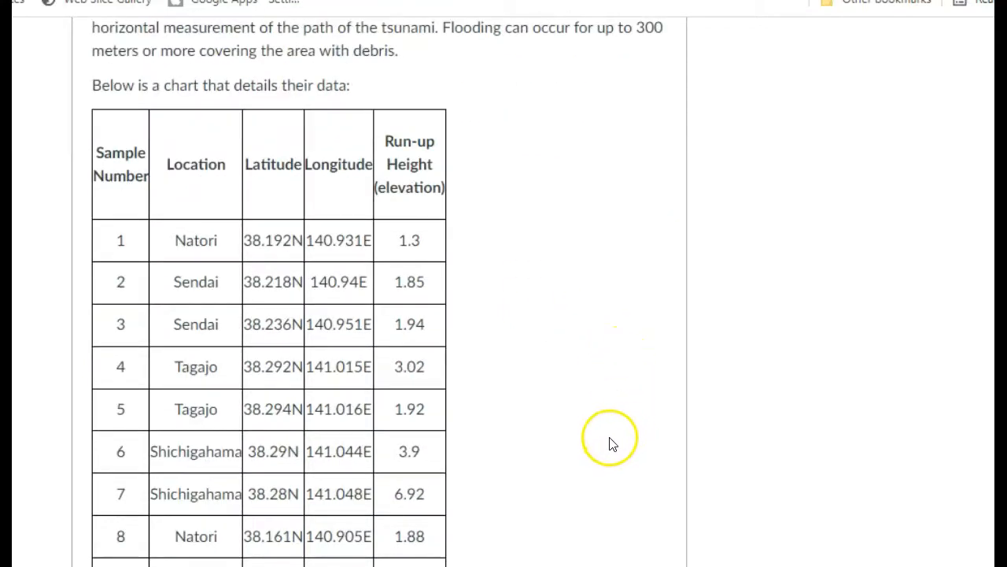
pyautogui.scroll(-3, 610, 442)
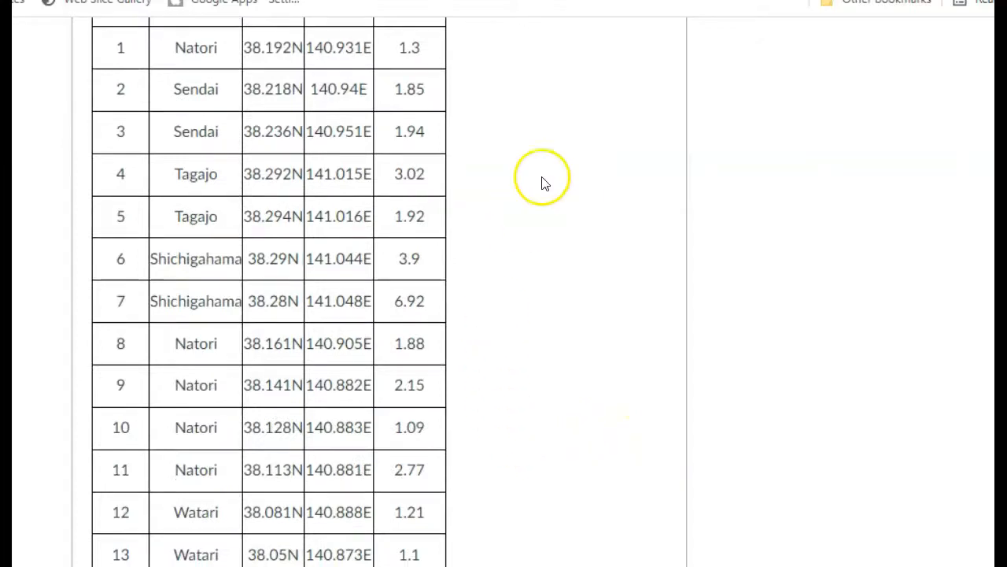
pyautogui.scroll(-3, 571, 356)
pyautogui.scroll(4, 618, 356)
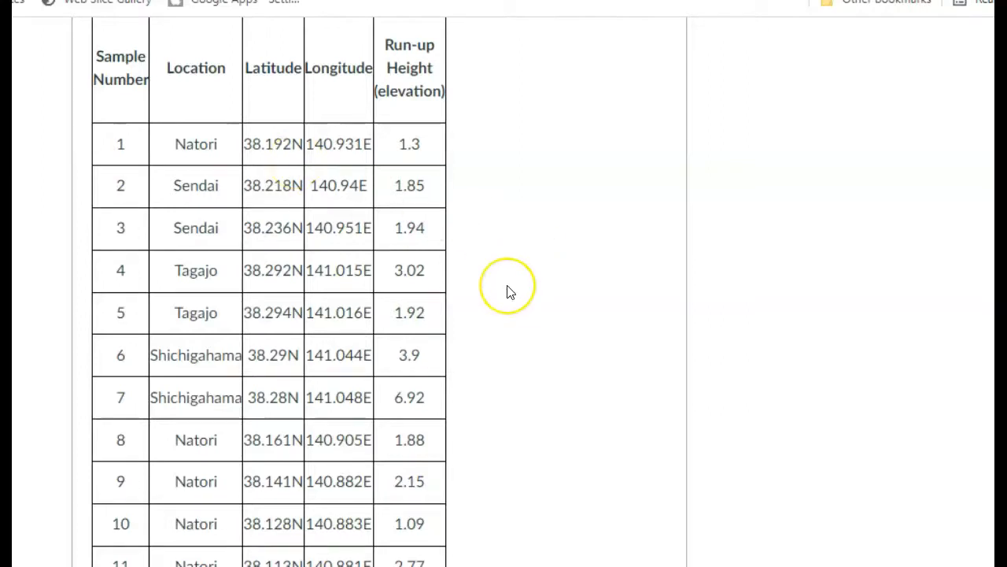
pyautogui.scroll(-4, 288, 243)
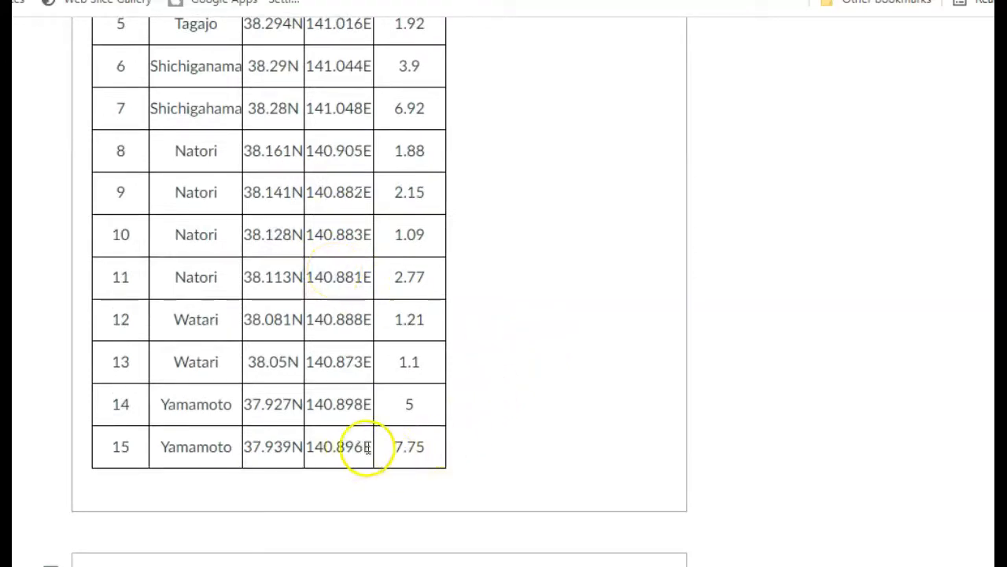
# Copy the latitude and longitude of sample 15, Yamamoto, from the data chart.
pyautogui.moveTo(371, 448); pyautogui.dragTo(277, 455)
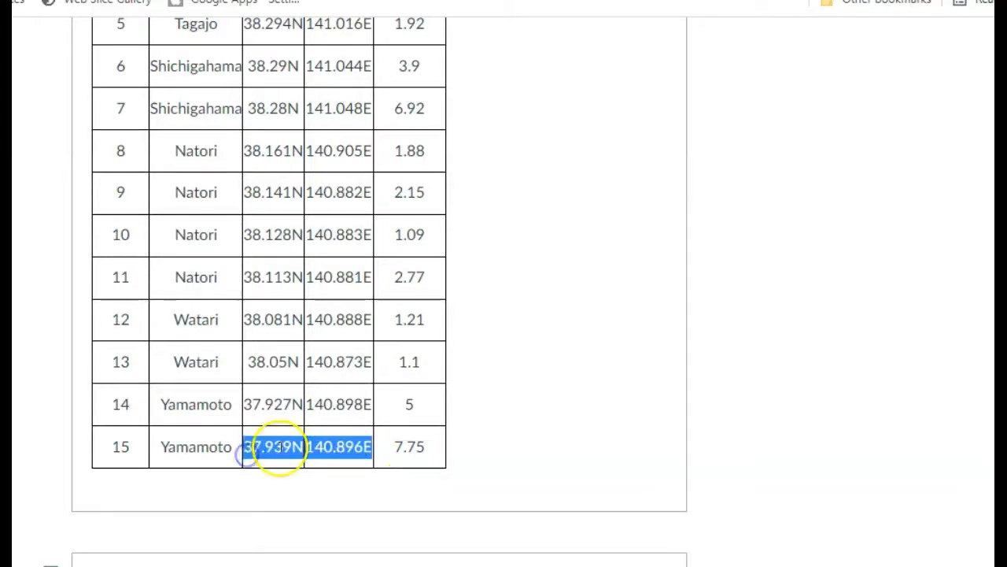
pyautogui.rightClick(279, 446)
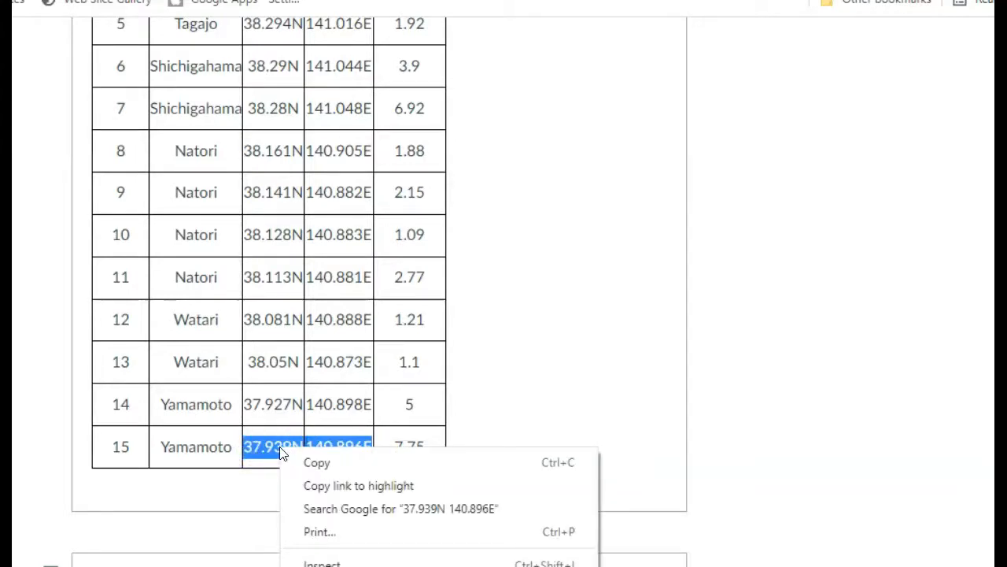
pyautogui.click(325, 464)
# Switch to Google Earth Pro and search for the copied coordinates 37.939N 140.896E.
pyautogui.hotkey('alt', 'Tab')
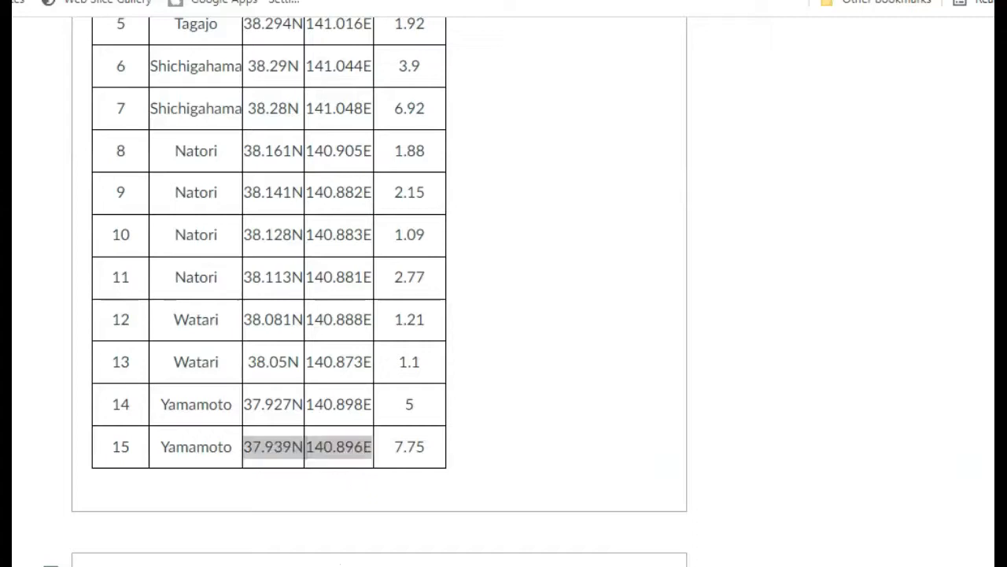
pyautogui.moveTo(131, 136); pyautogui.dragTo(25, 135)
pyautogui.rightClick(55, 134)
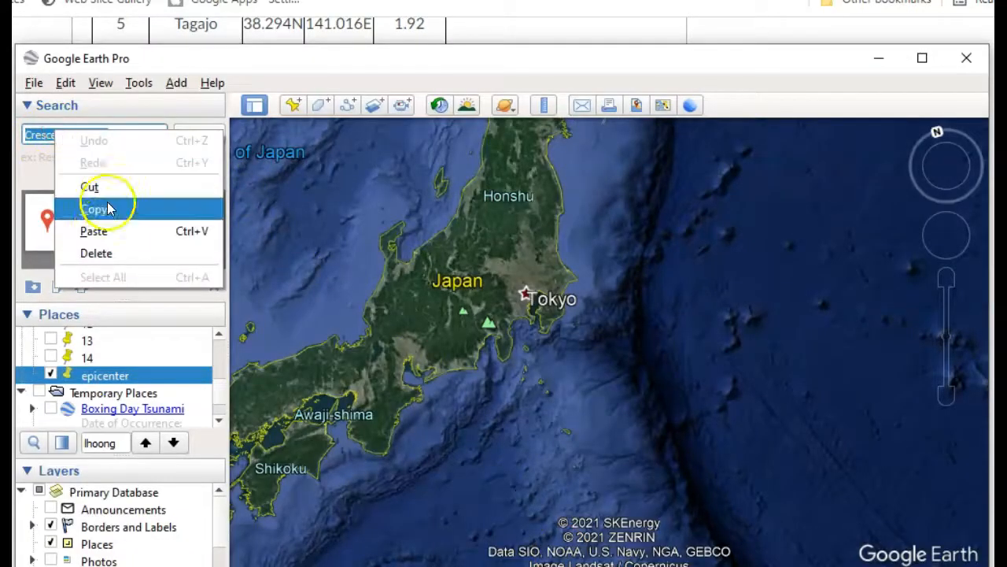
pyautogui.click(95, 230)
pyautogui.click(198, 136)
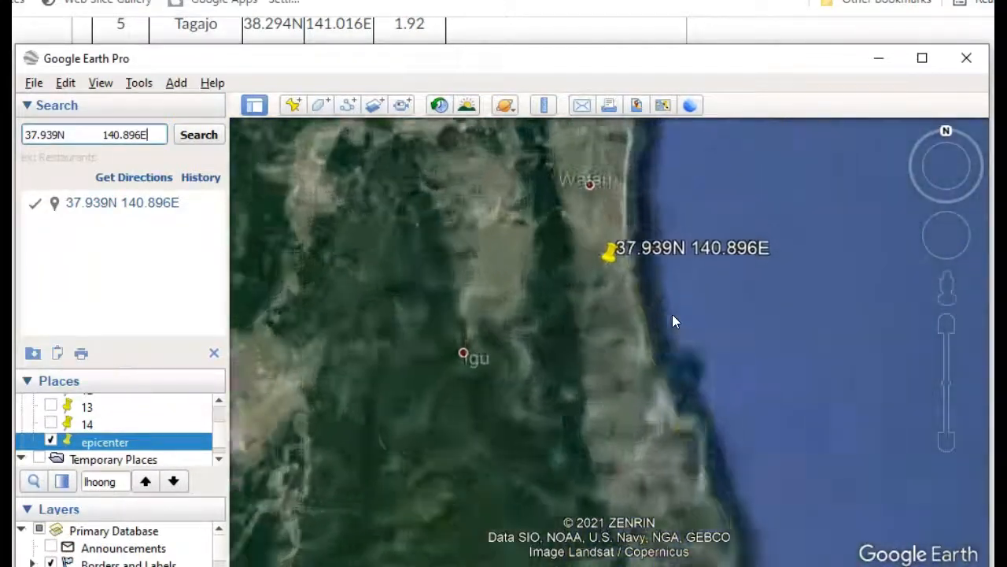
pyautogui.click(861, 354)
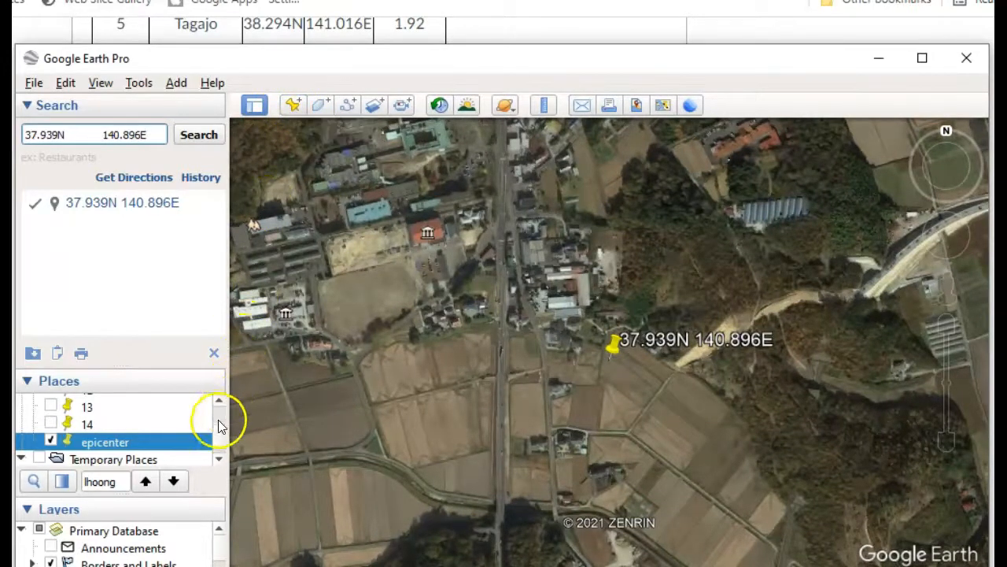
# Add a placemark named 15 with a yellow pushpin icon at the searched location.
pyautogui.moveTo(222, 401); pyautogui.dragTo(222, 401)
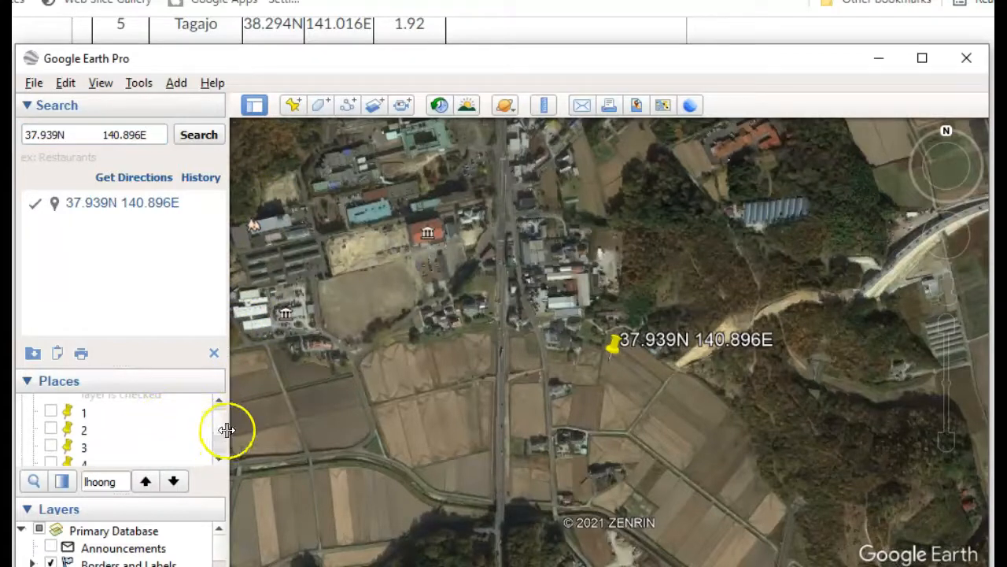
pyautogui.click(220, 433)
pyautogui.scroll(-3, 221, 434)
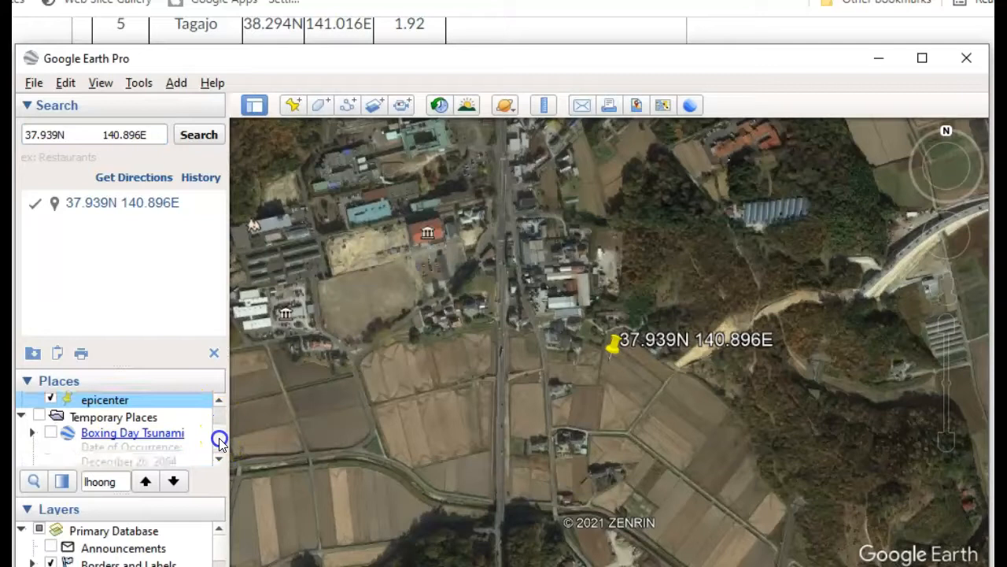
pyautogui.scroll(1, 221, 437)
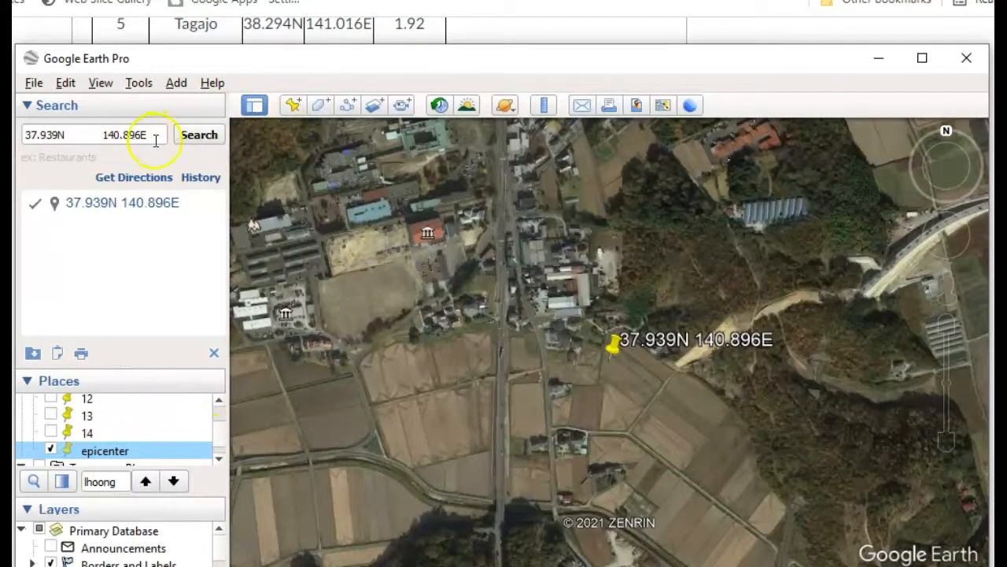
pyautogui.click(294, 107)
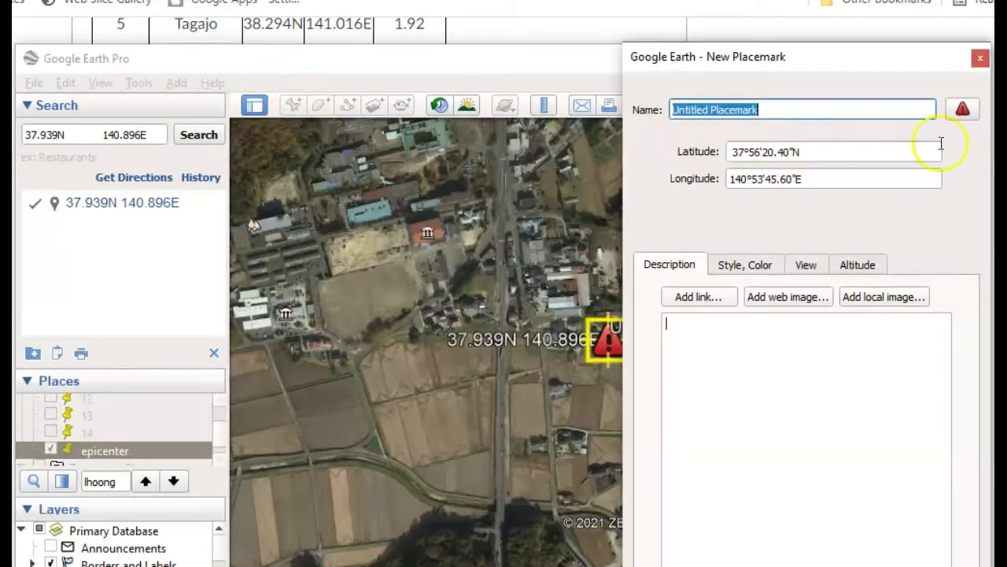
pyautogui.click(962, 109)
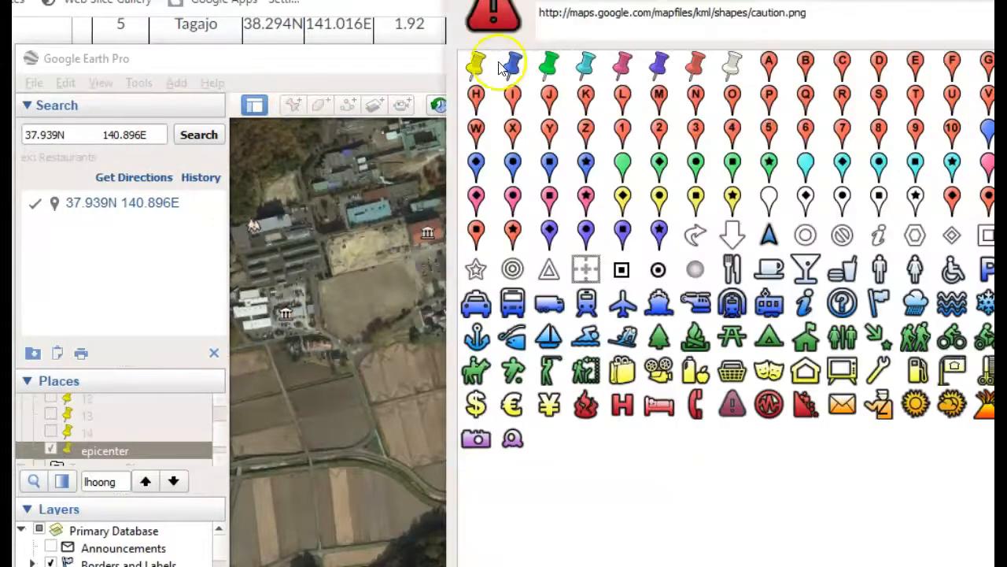
pyautogui.click(475, 65)
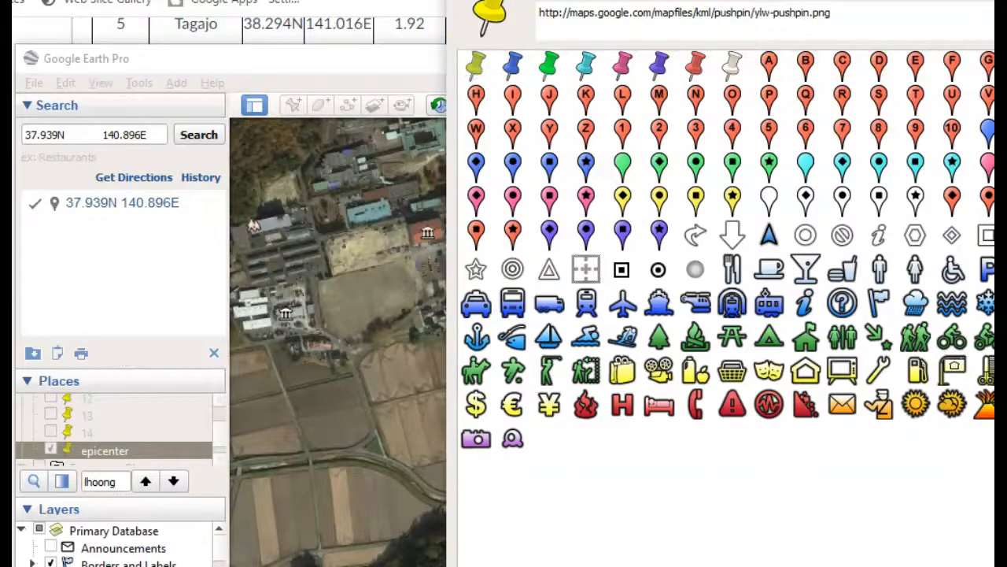
pyautogui.click(993, 562)
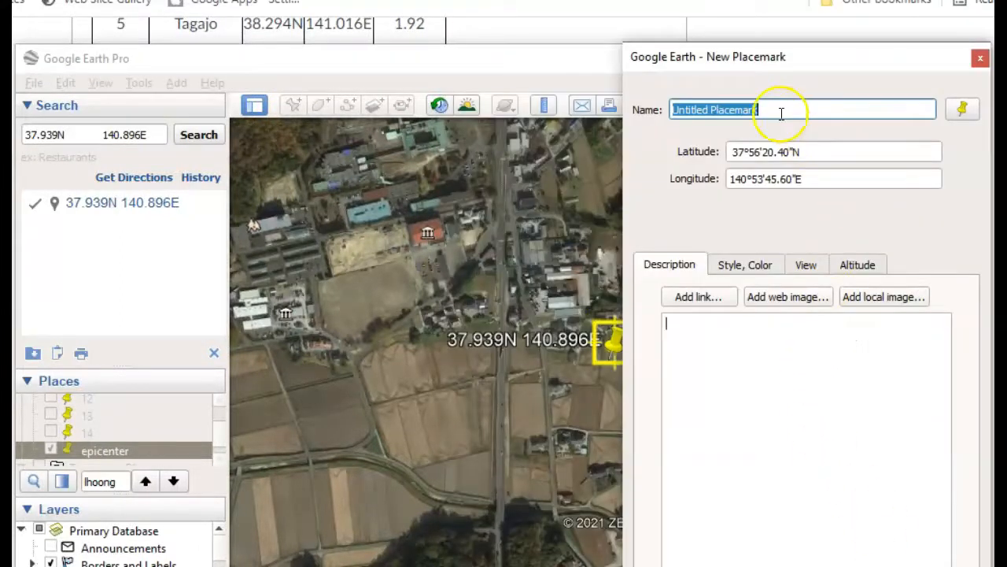
pyautogui.write('15')
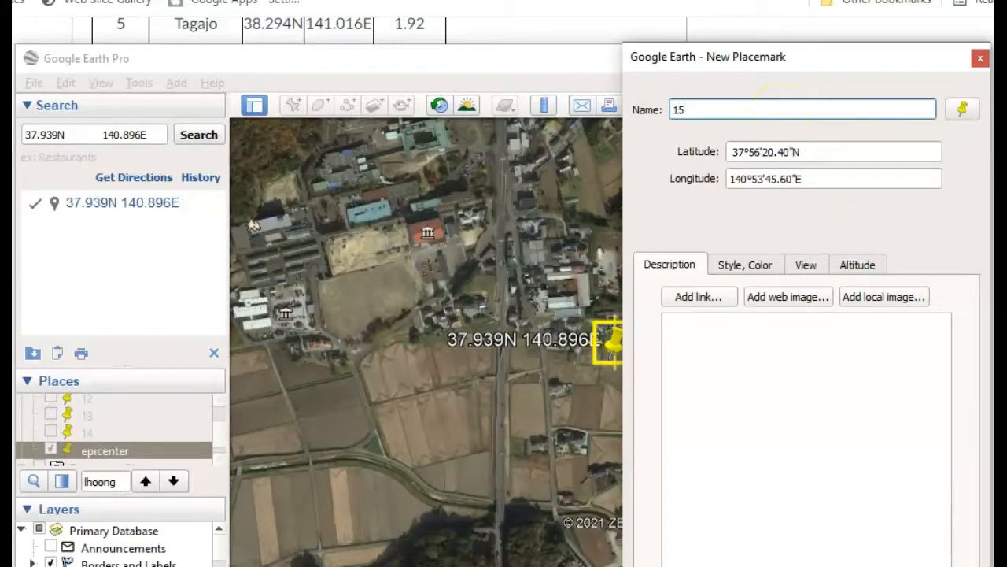
pyautogui.press('Return')
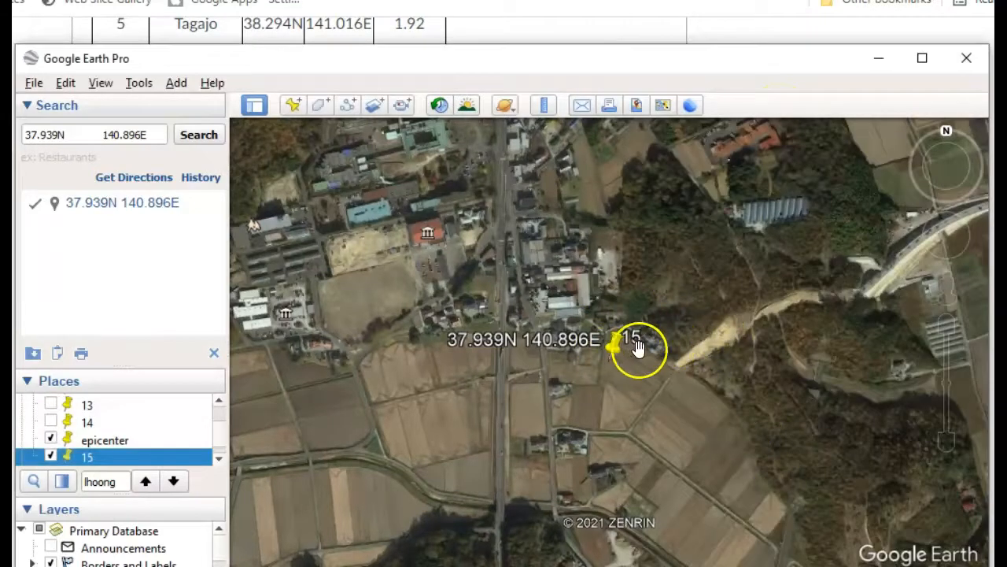
# Examine where placemark 15 lies relative to the coastline, Sendai and the offshore epicenter placemark.
pyautogui.scroll(-5, 692, 367)
pyautogui.scroll(-5, 691, 367)
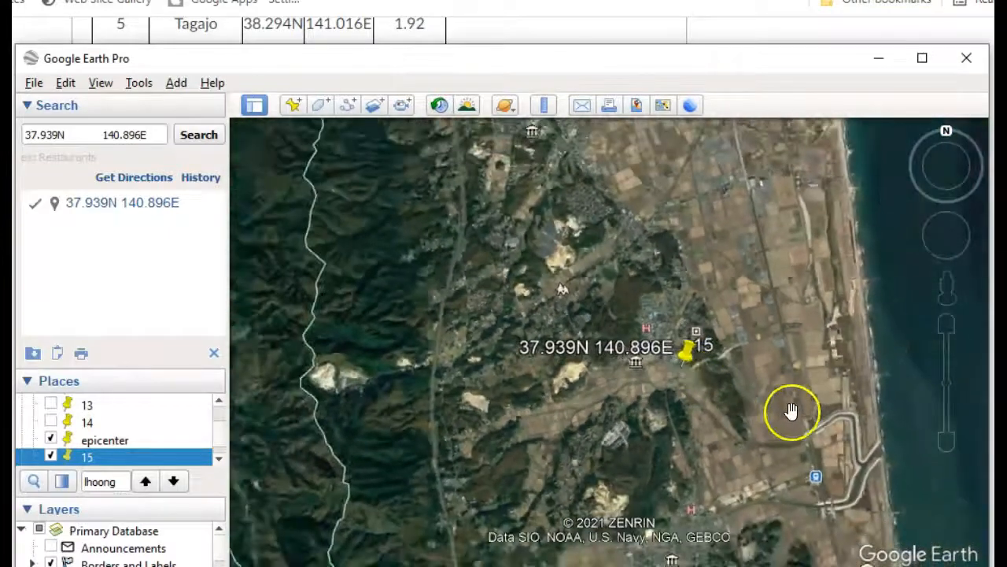
pyautogui.moveTo(790, 412); pyautogui.dragTo(717, 408)
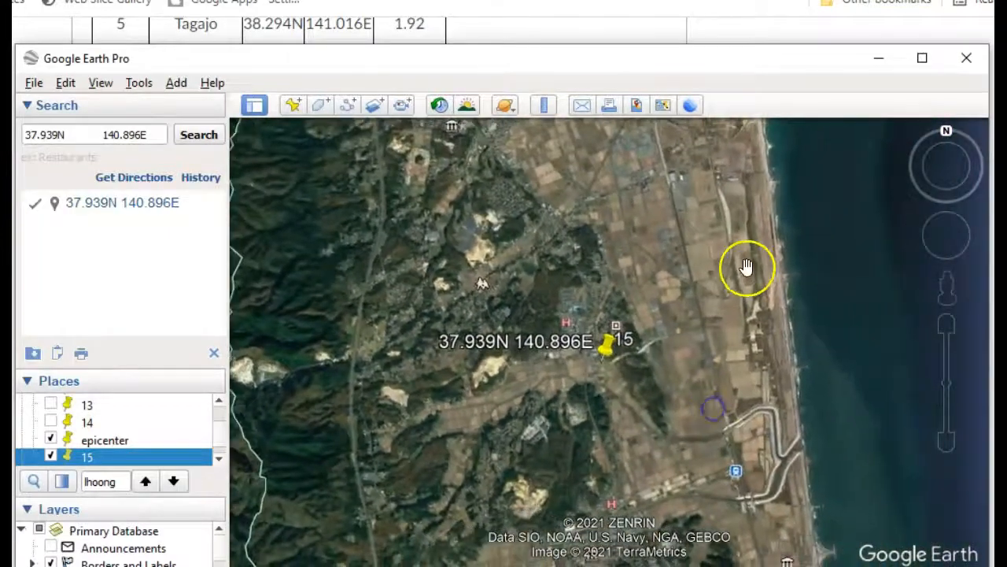
pyautogui.scroll(-3, 699, 354)
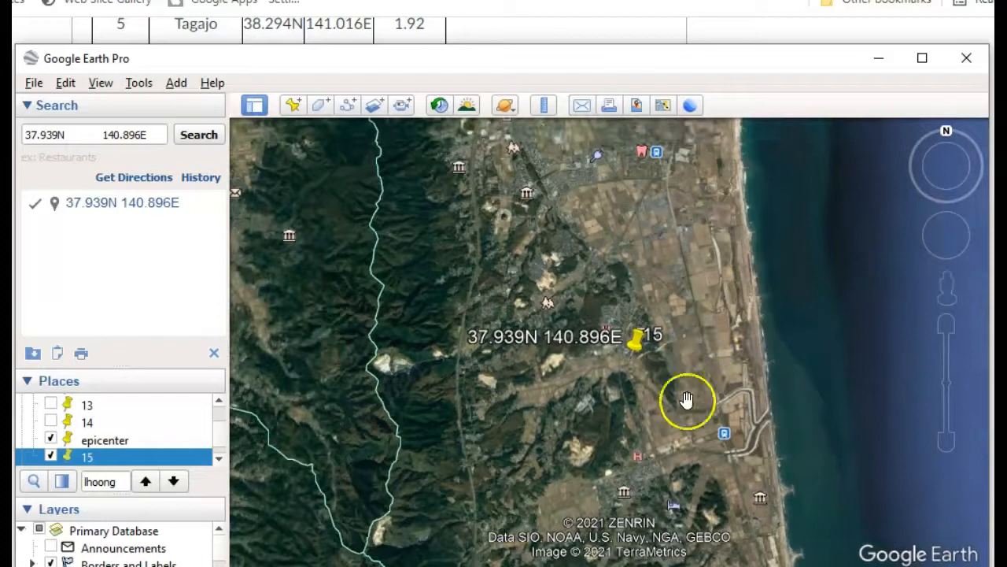
pyautogui.scroll(-5, 724, 411)
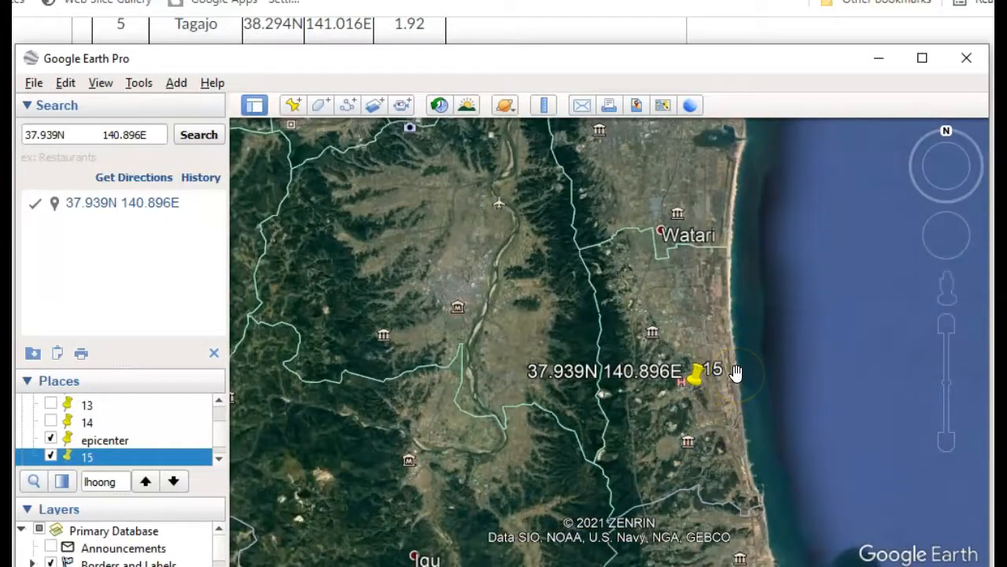
pyautogui.click(741, 375)
pyautogui.moveTo(719, 285); pyautogui.dragTo(686, 387)
pyautogui.click(718, 271)
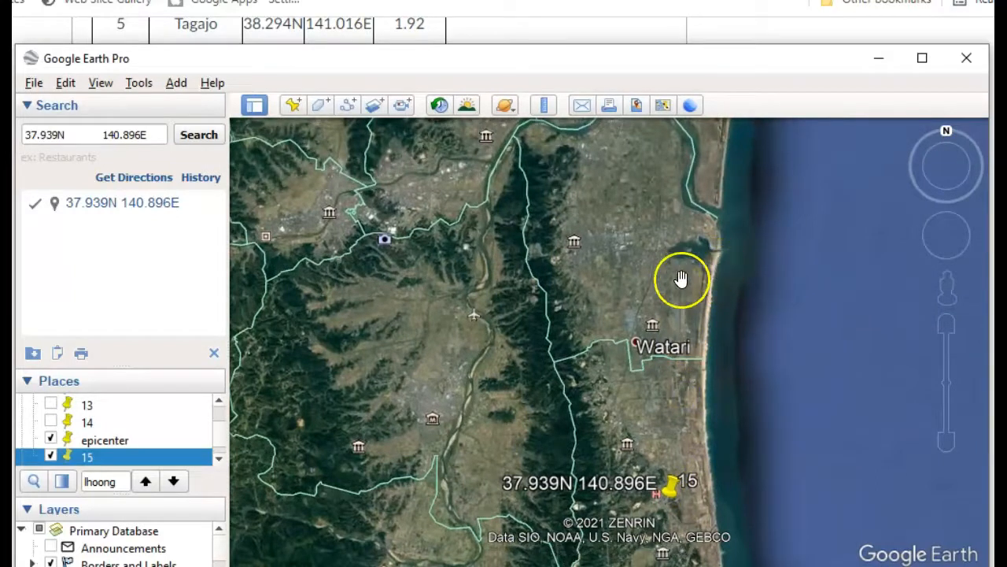
pyautogui.scroll(-5, 679, 382)
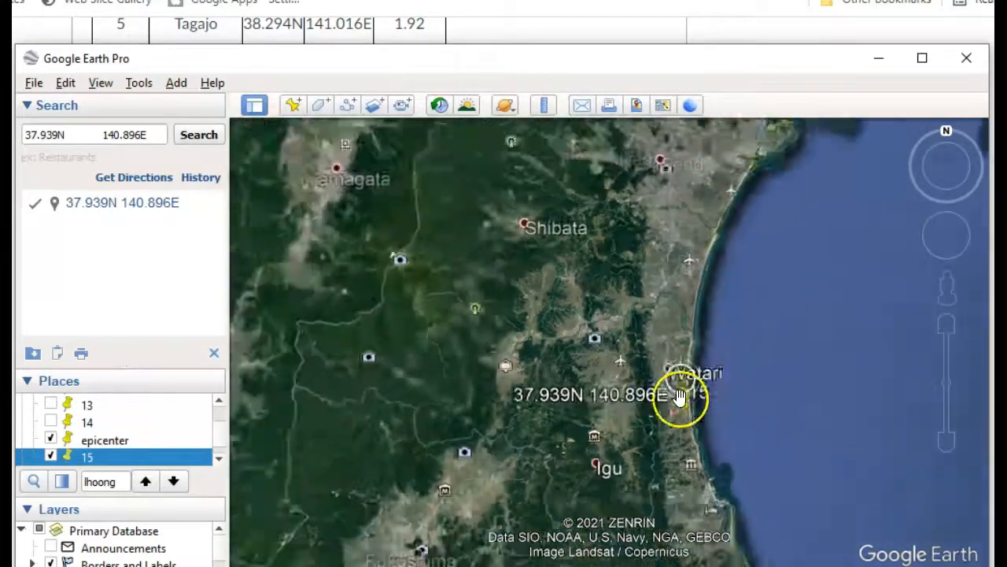
pyautogui.scroll(-5, 679, 385)
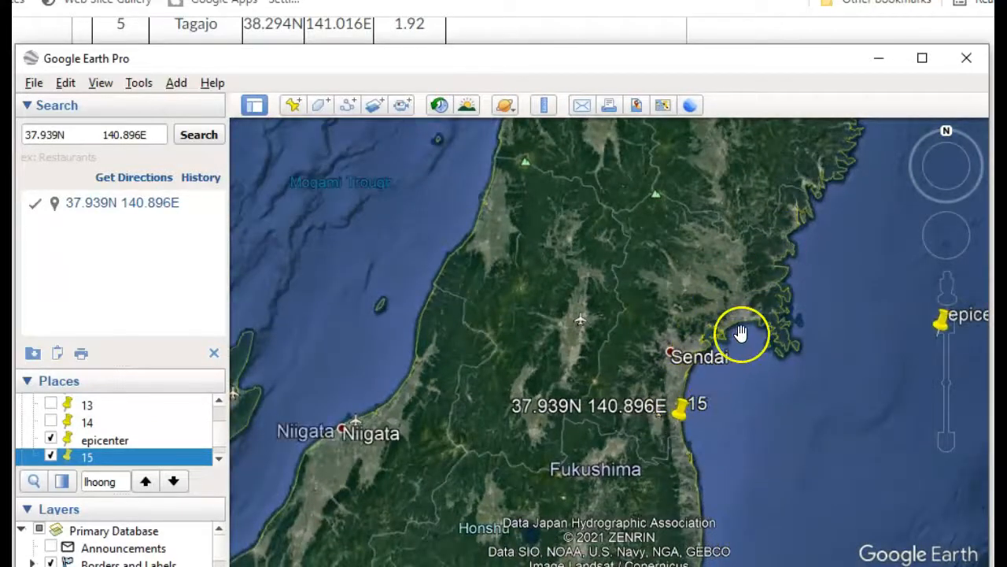
pyautogui.doubleClick(692, 350)
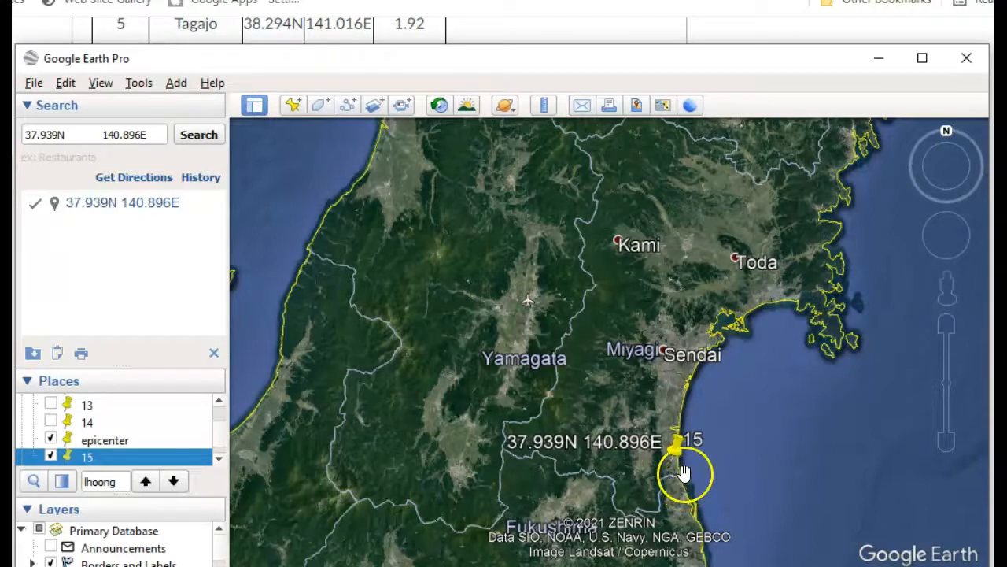
pyautogui.moveTo(754, 391); pyautogui.dragTo(521, 373)
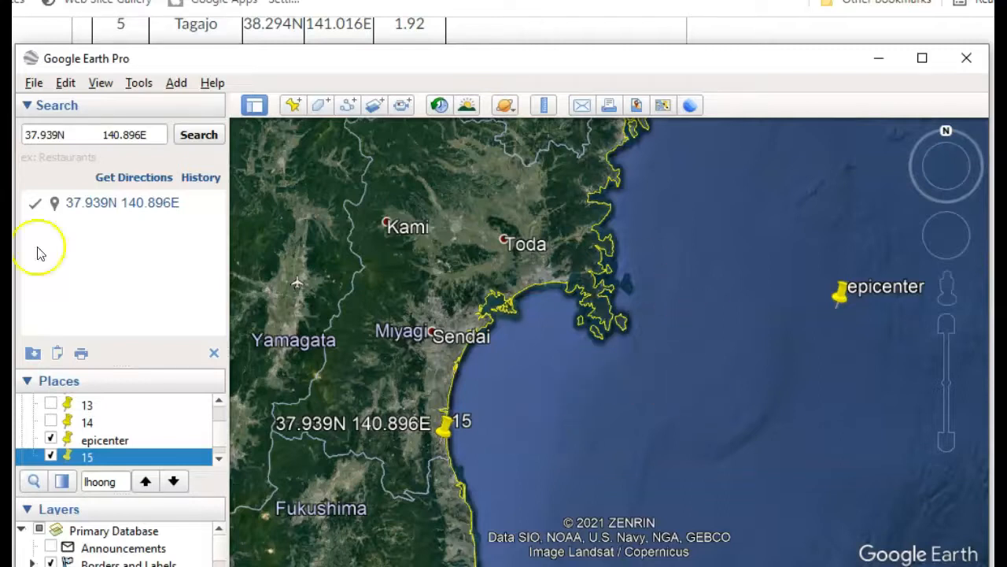
# Return to the lab quiz in the browser and read the questions after the data chart through Question 7.
pyautogui.hotkey('alt', 'Tab')
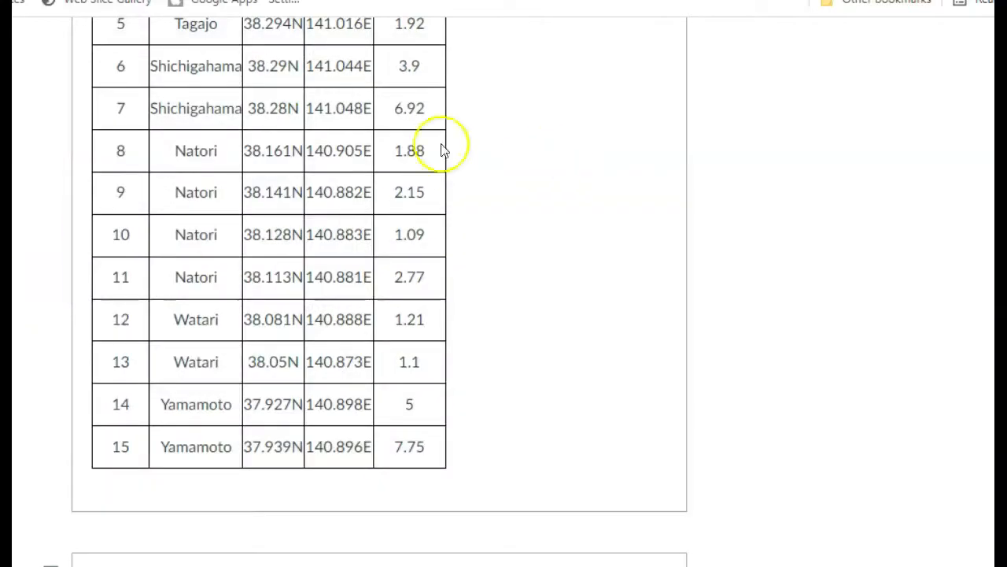
pyautogui.scroll(-3, 465, 299)
pyautogui.scroll(-1, 465, 305)
pyautogui.scroll(2, 466, 292)
pyautogui.scroll(-7, 463, 338)
pyautogui.scroll(-3, 466, 350)
pyautogui.scroll(-2, 355, 330)
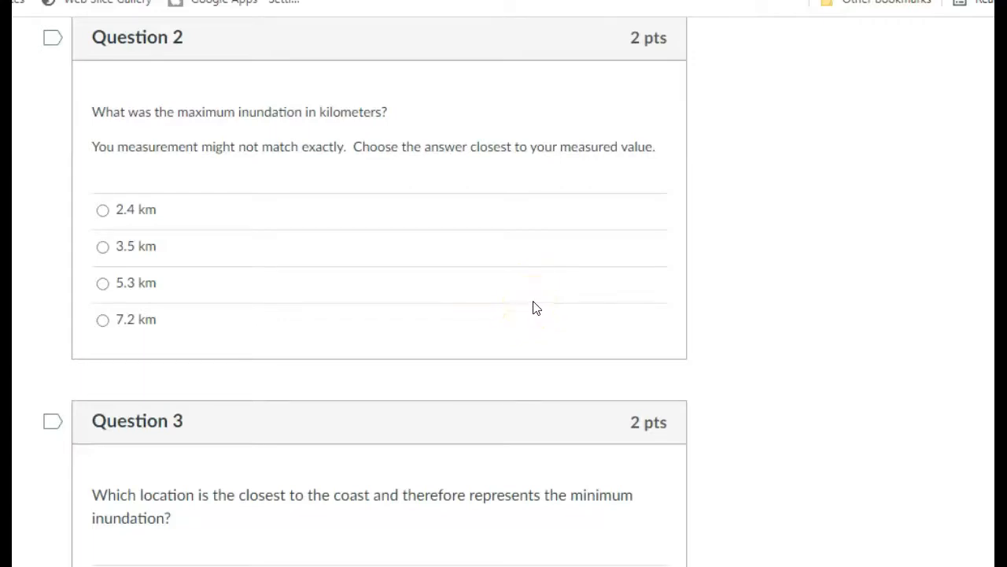
pyautogui.scroll(-4, 520, 311)
pyautogui.scroll(-6, 465, 425)
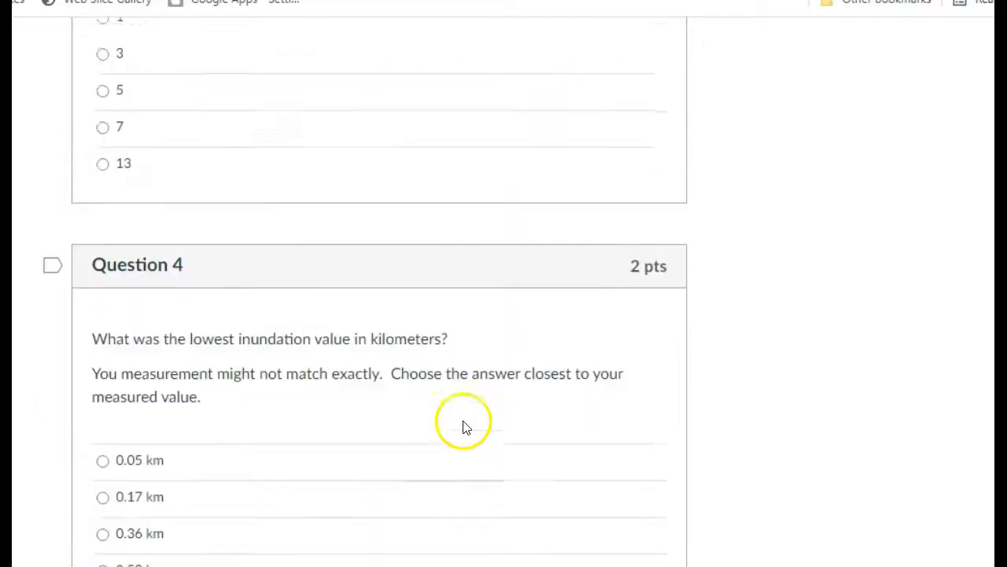
pyautogui.scroll(-10, 462, 425)
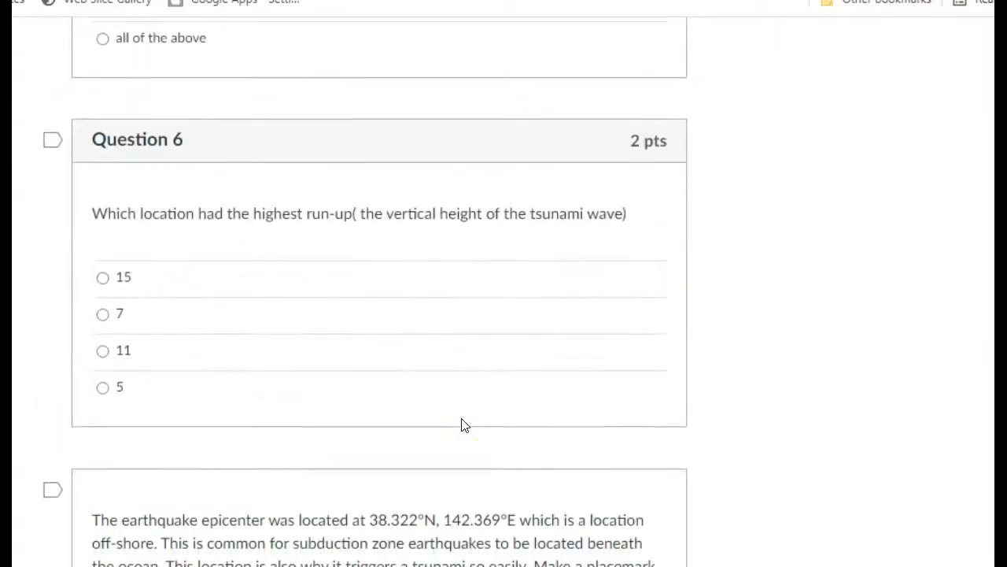
pyautogui.scroll(-5, 463, 426)
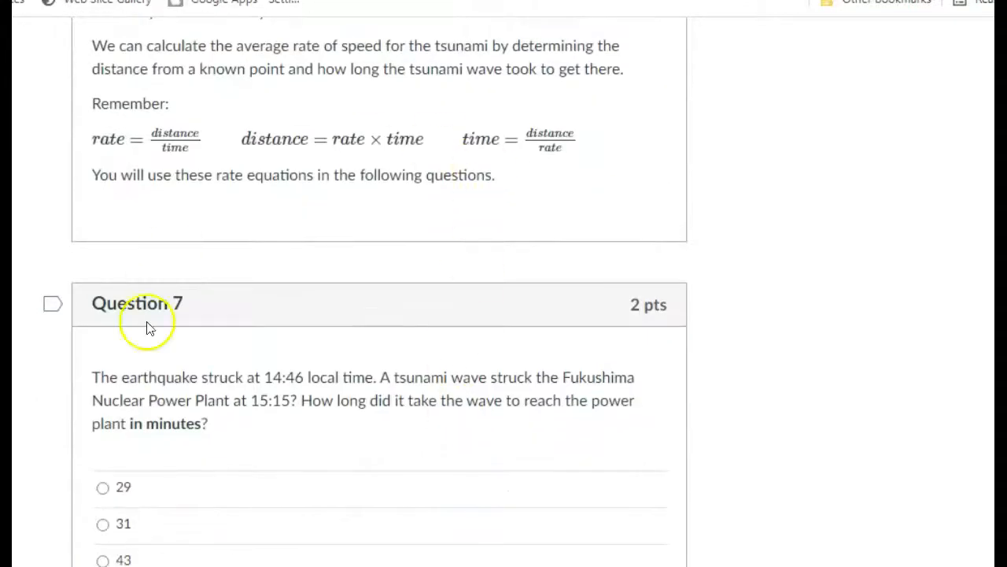
# Read the lab quiz from Question 7 through Question 12 and on to the deep-water tsunami speed formula.
pyautogui.scroll(-2, 389, 434)
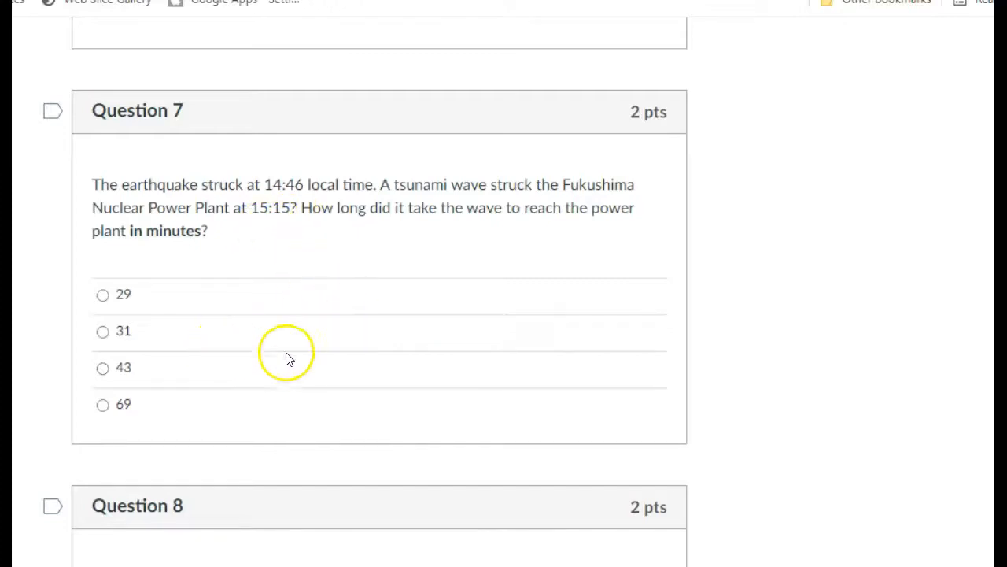
pyautogui.scroll(-3, 329, 379)
pyautogui.scroll(-1, 330, 381)
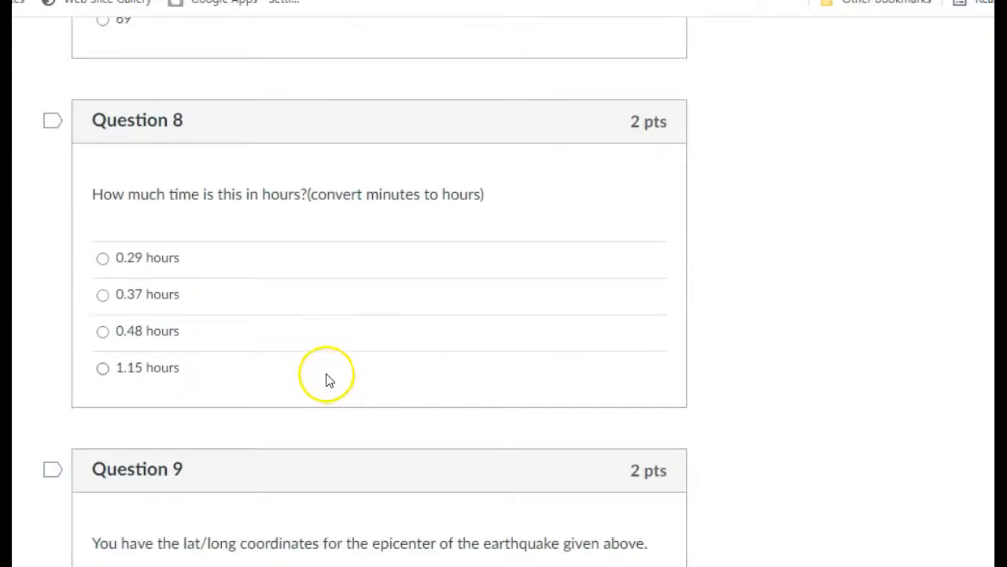
pyautogui.scroll(-3, 328, 379)
pyautogui.scroll(-1, 328, 374)
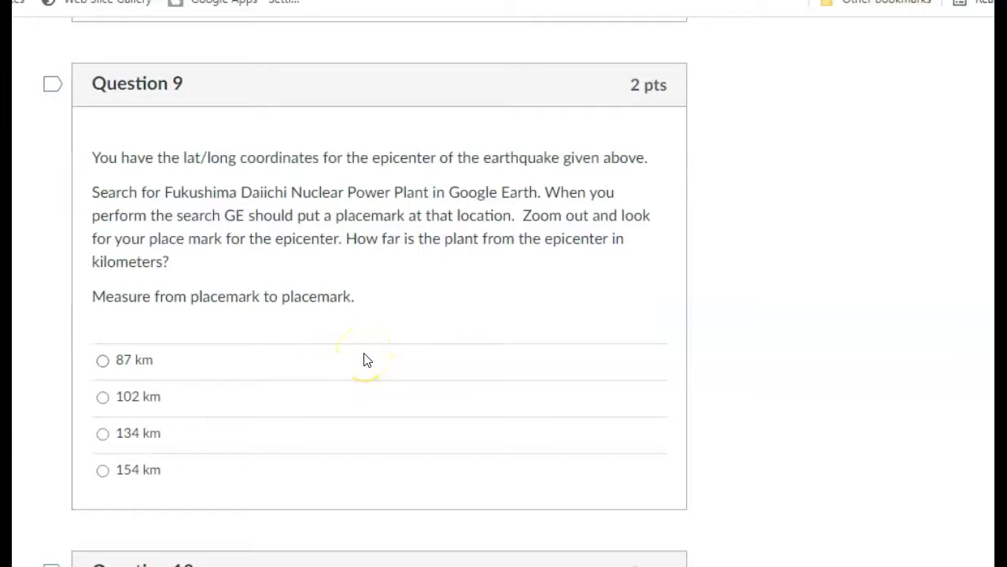
pyautogui.scroll(-3, 364, 360)
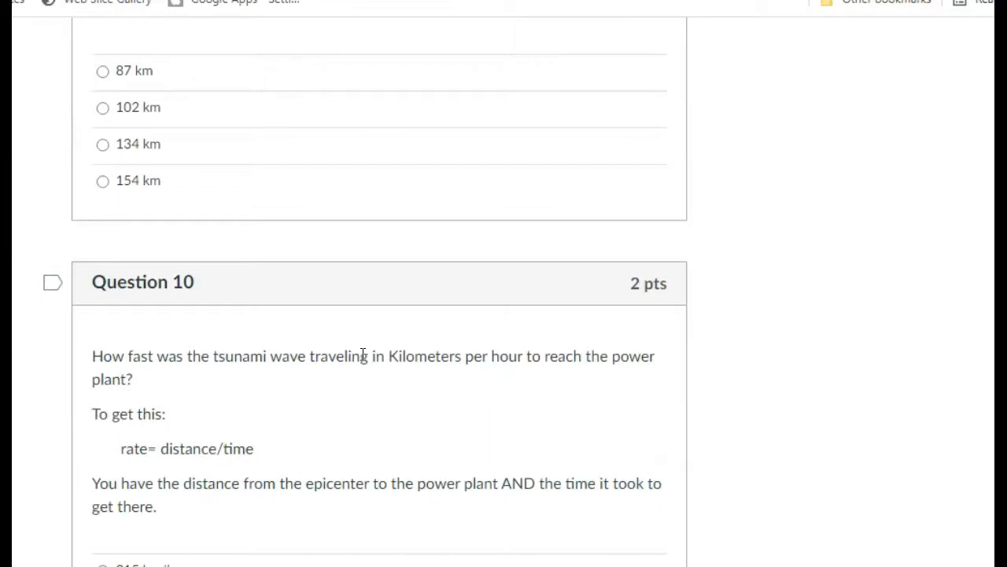
pyautogui.scroll(-4, 374, 358)
pyautogui.scroll(-2, 322, 365)
pyautogui.scroll(-3, 334, 370)
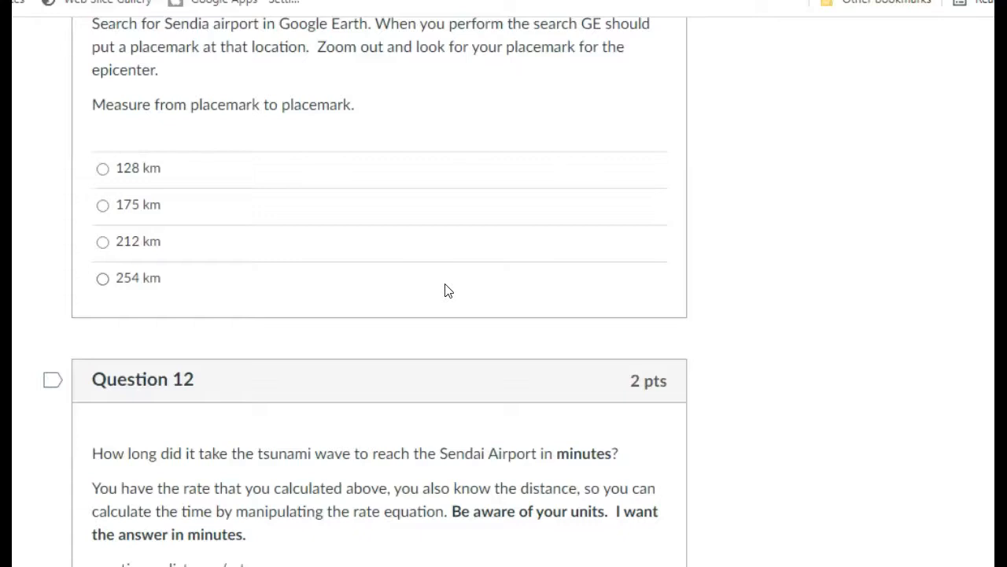
pyautogui.scroll(-2, 472, 319)
pyautogui.scroll(-2, 441, 415)
pyautogui.scroll(-5, 512, 315)
pyautogui.scroll(-3, 599, 369)
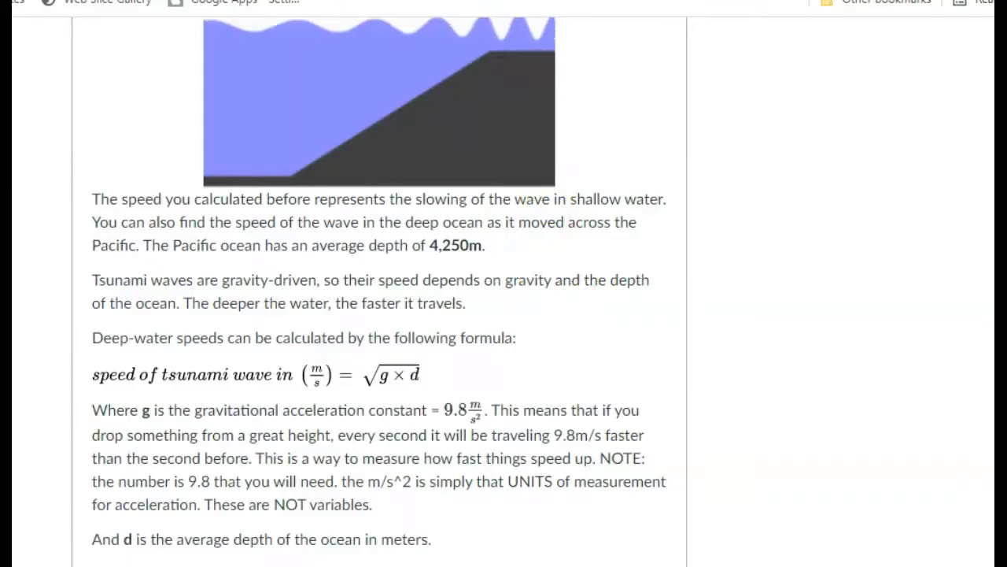
# Switch to Google Earth Pro and measure the straight-line distance in kilometers from placemark 15 to the epicenter placemark, then close the ruler.
pyautogui.hotkey('alt', 'Tab')
pyautogui.scroll(-2, 691, 352)
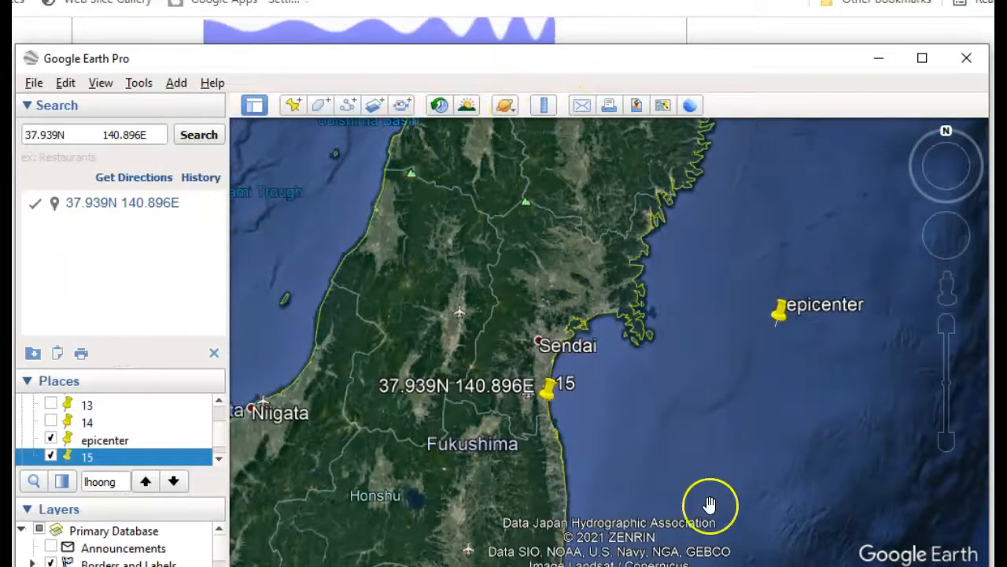
pyautogui.click(542, 104)
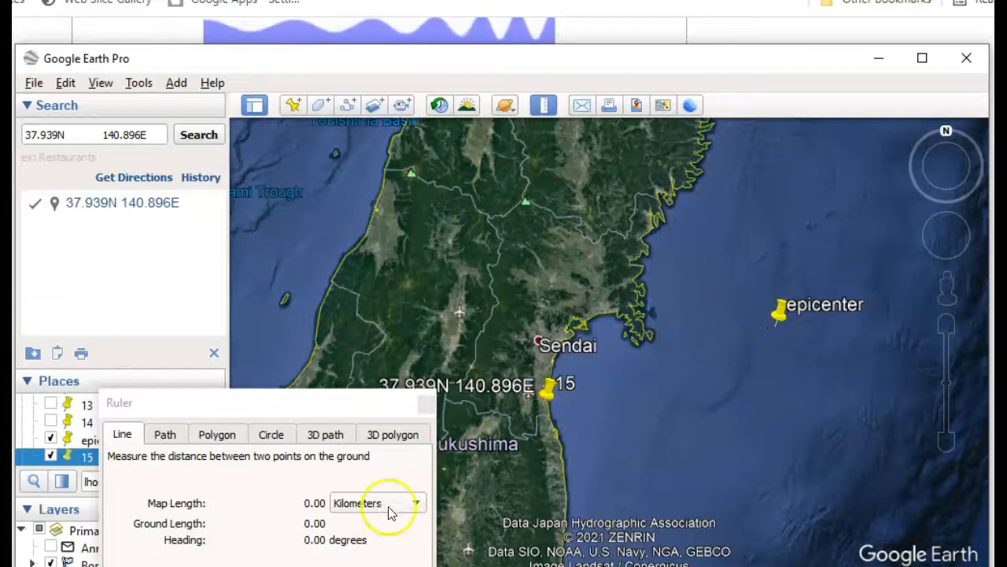
pyautogui.click(543, 407)
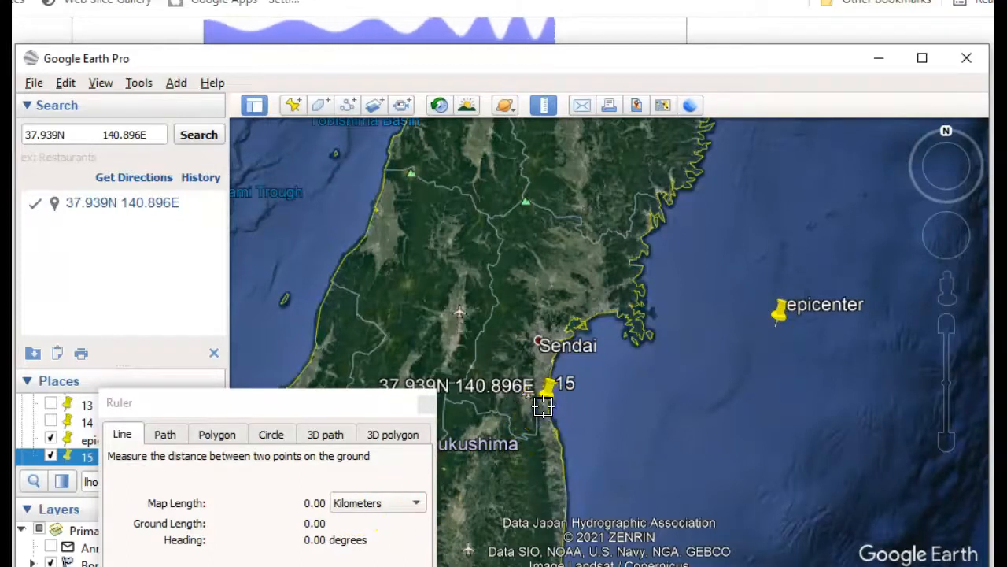
pyautogui.click(697, 347)
pyautogui.moveTo(697, 348); pyautogui.dragTo(775, 327)
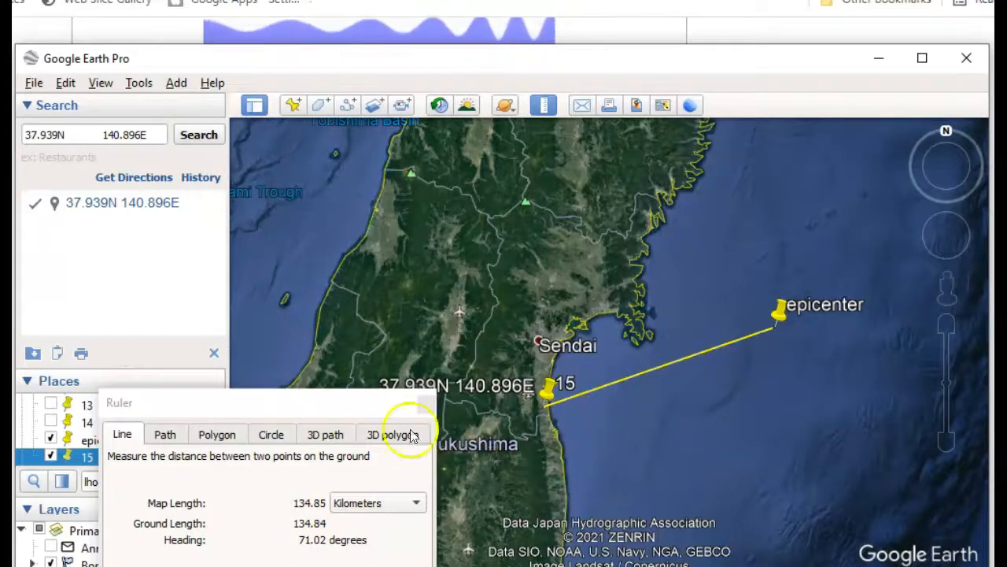
pyautogui.click(326, 404)
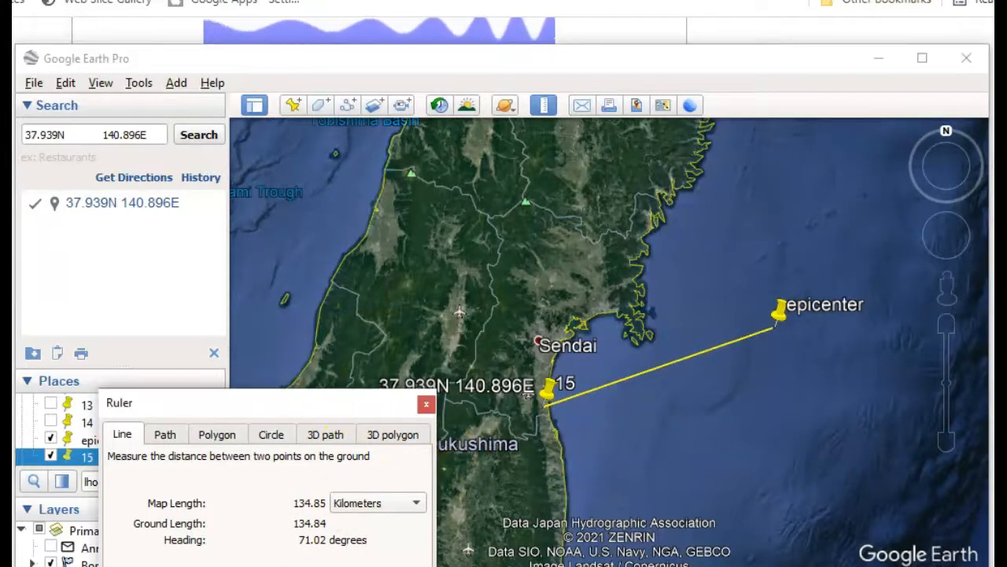
pyautogui.click(426, 404)
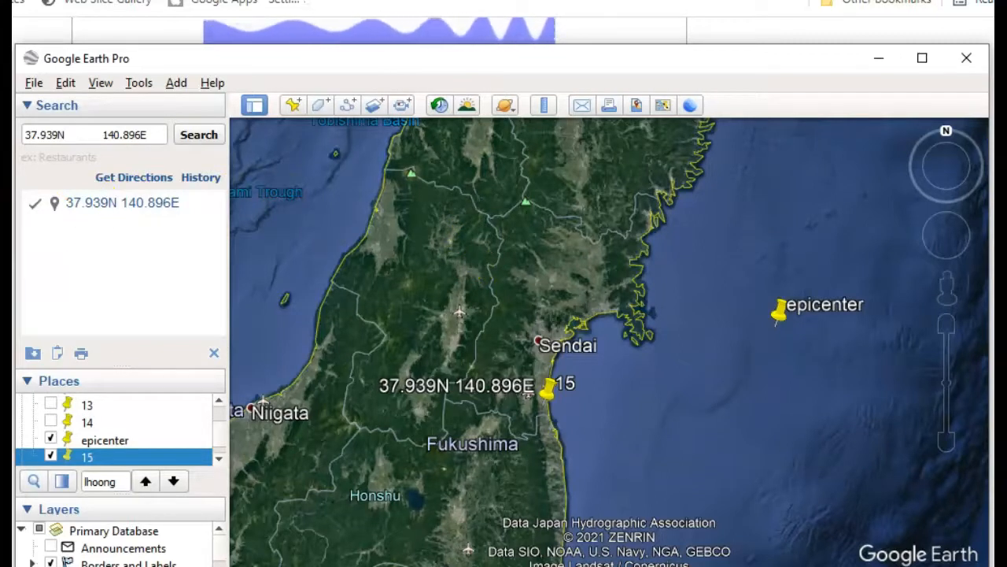
# Examine the coastal plain around placemark 15 at close range.
pyautogui.scroll(3, 563, 495)
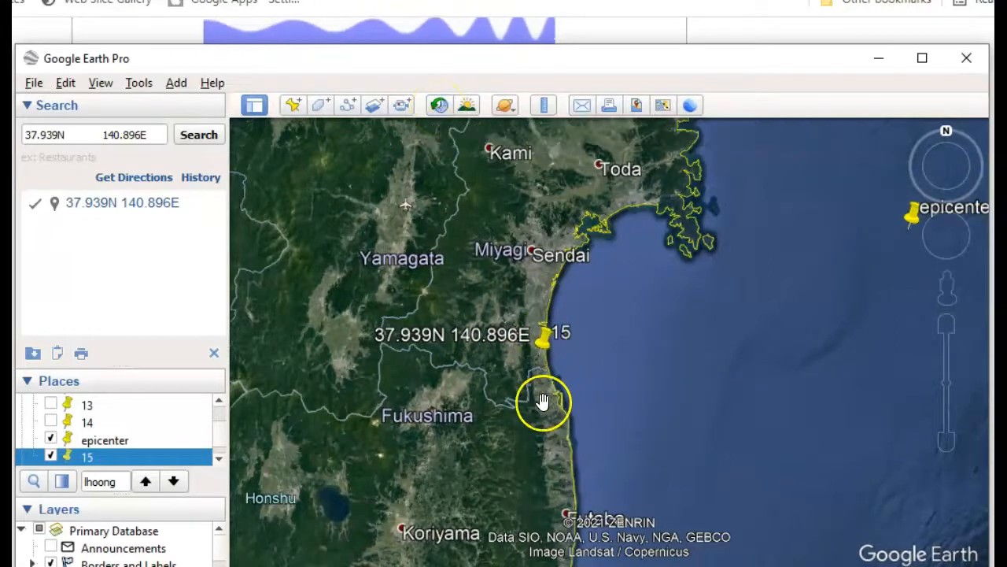
pyautogui.scroll(3, 541, 399)
pyautogui.scroll(5, 535, 370)
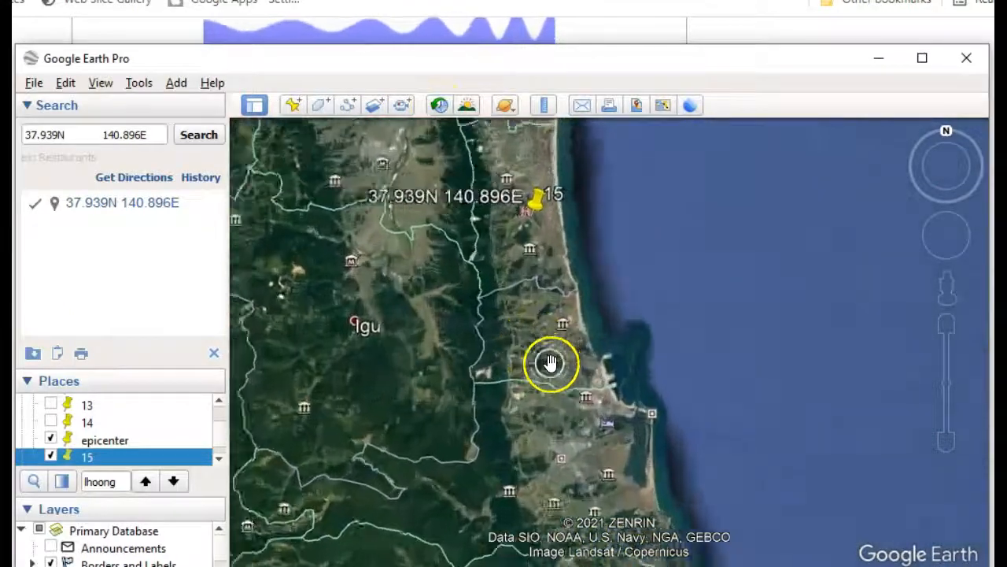
pyautogui.moveTo(537, 242); pyautogui.dragTo(542, 522)
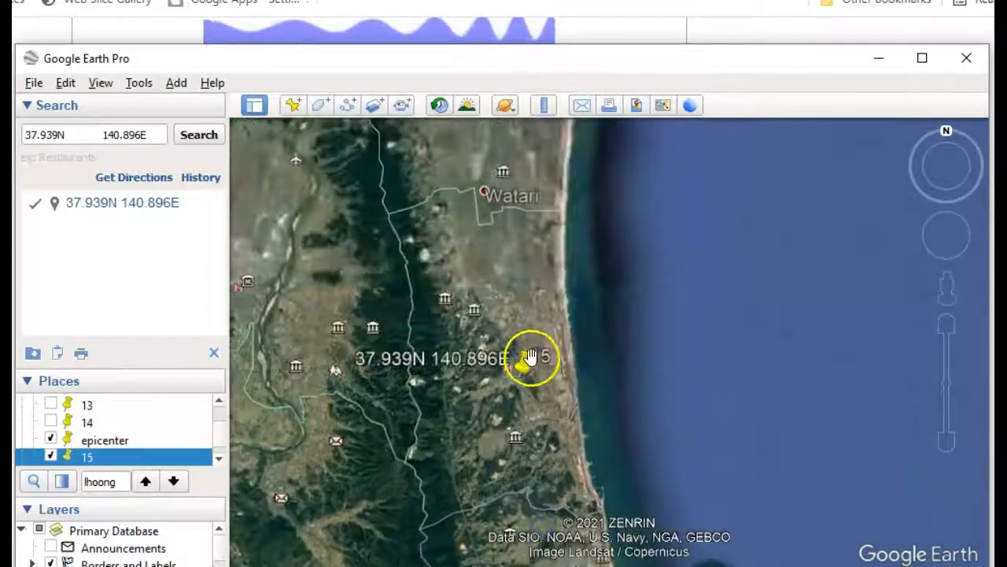
pyautogui.scroll(2, 515, 317)
pyautogui.scroll(2, 540, 315)
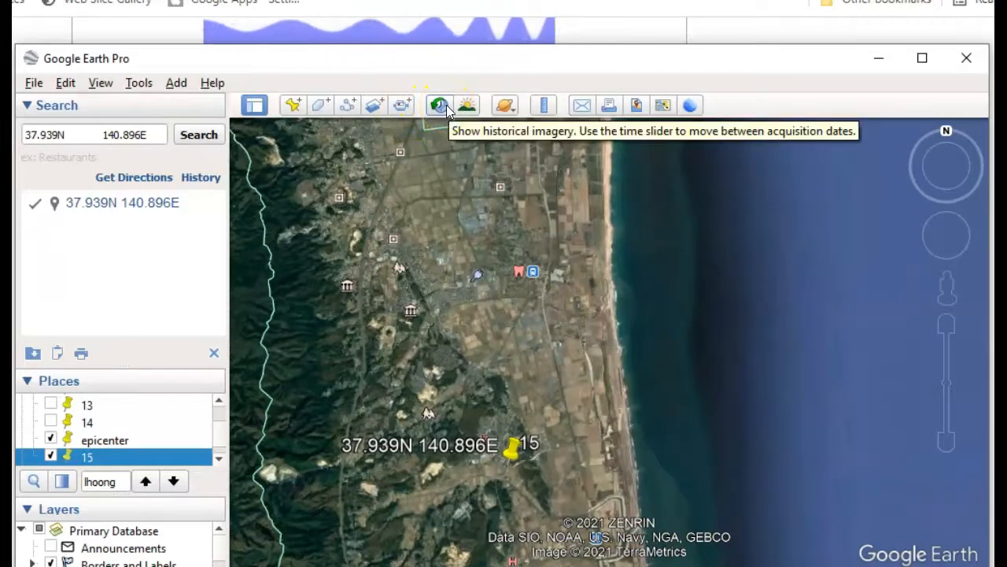
pyautogui.scroll(5, 569, 428)
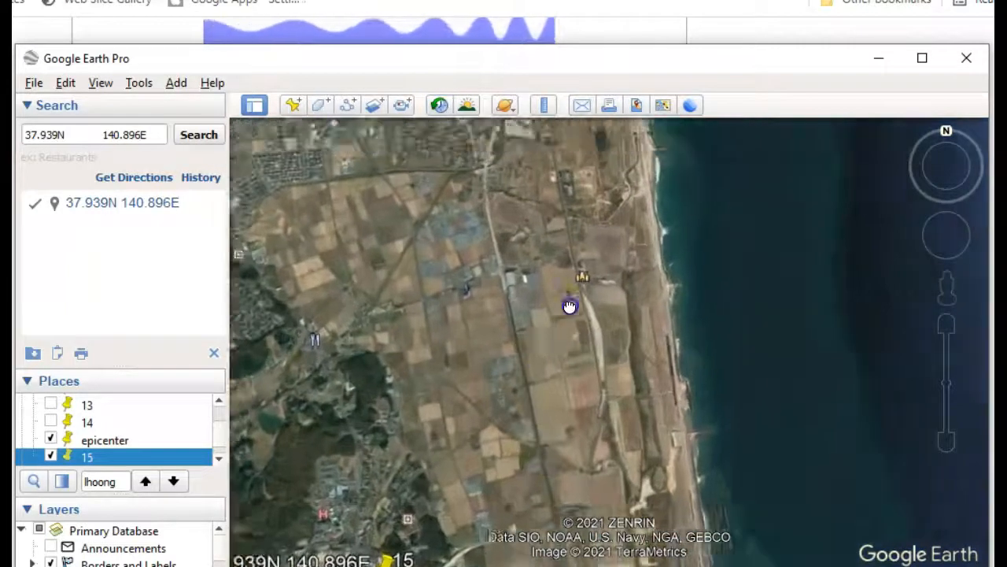
# Examine the fields, buildings and shoreline north of placemark 15, continuing up the coast toward Watari.
pyautogui.moveTo(570, 307); pyautogui.dragTo(514, 413)
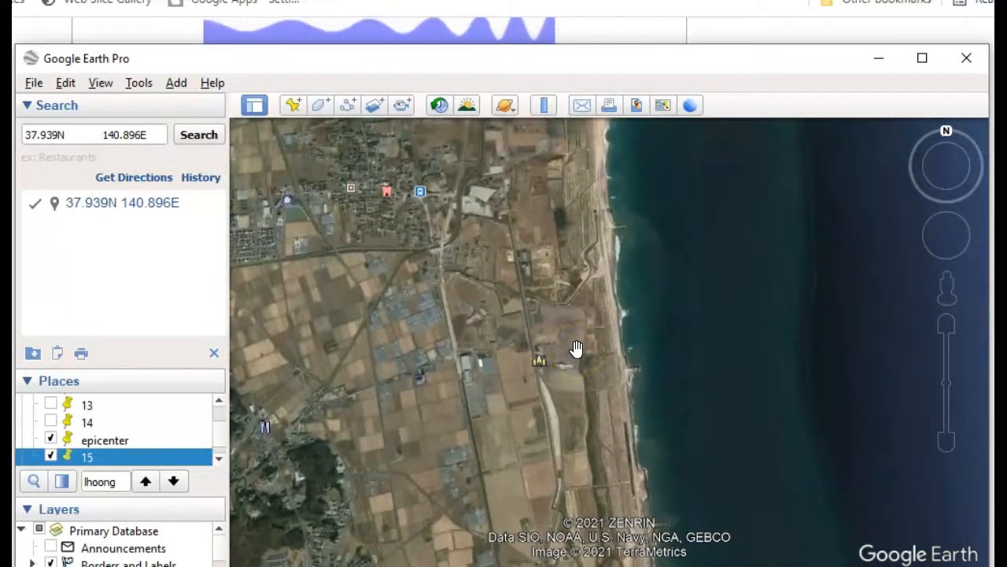
pyautogui.scroll(3, 546, 309)
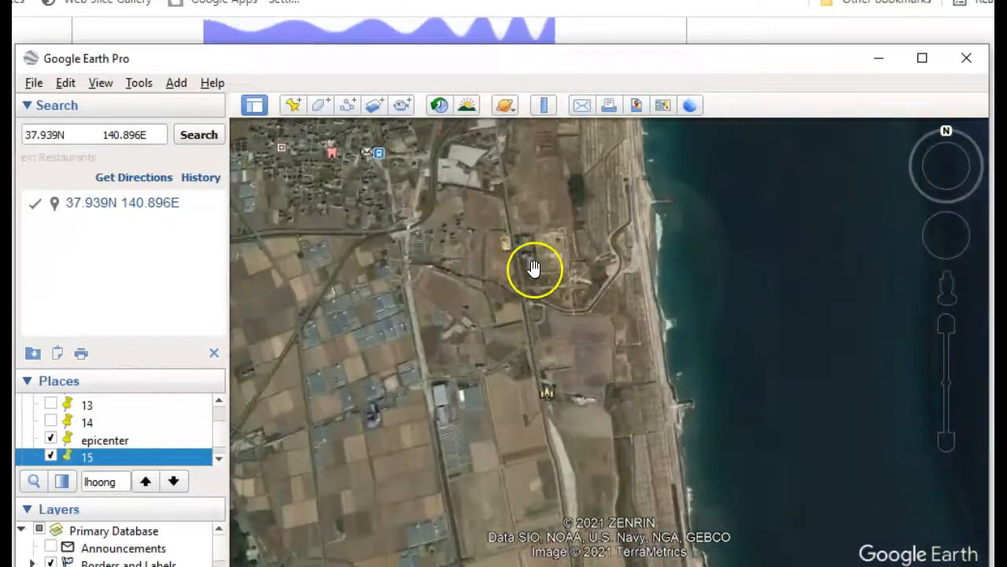
pyautogui.scroll(1, 580, 273)
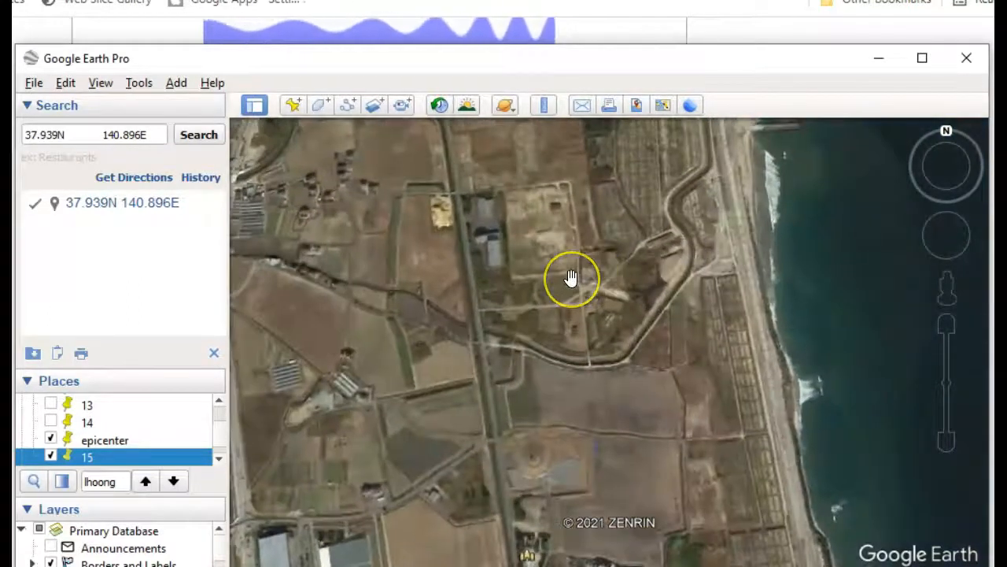
pyautogui.scroll(-2, 494, 290)
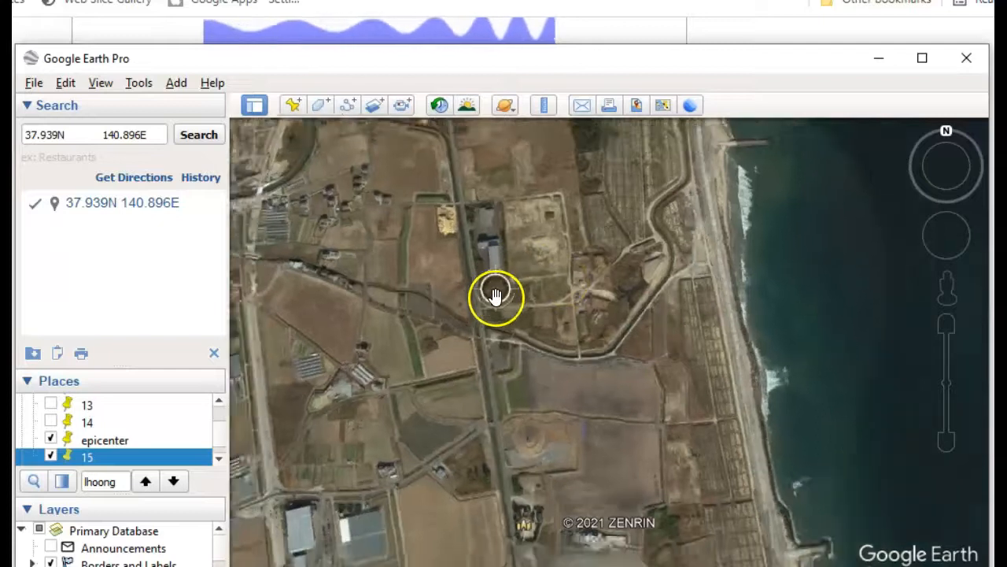
pyautogui.moveTo(481, 229); pyautogui.dragTo(481, 443)
pyautogui.moveTo(528, 266); pyautogui.dragTo(600, 501)
pyautogui.moveTo(486, 386); pyautogui.dragTo(494, 553)
pyautogui.scroll(-3, 555, 358)
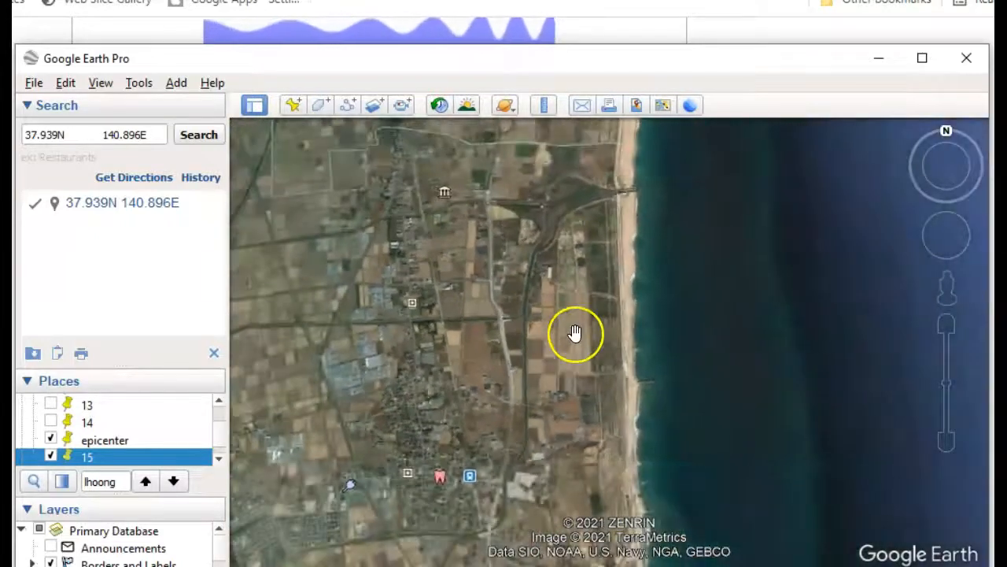
pyautogui.scroll(-3, 575, 337)
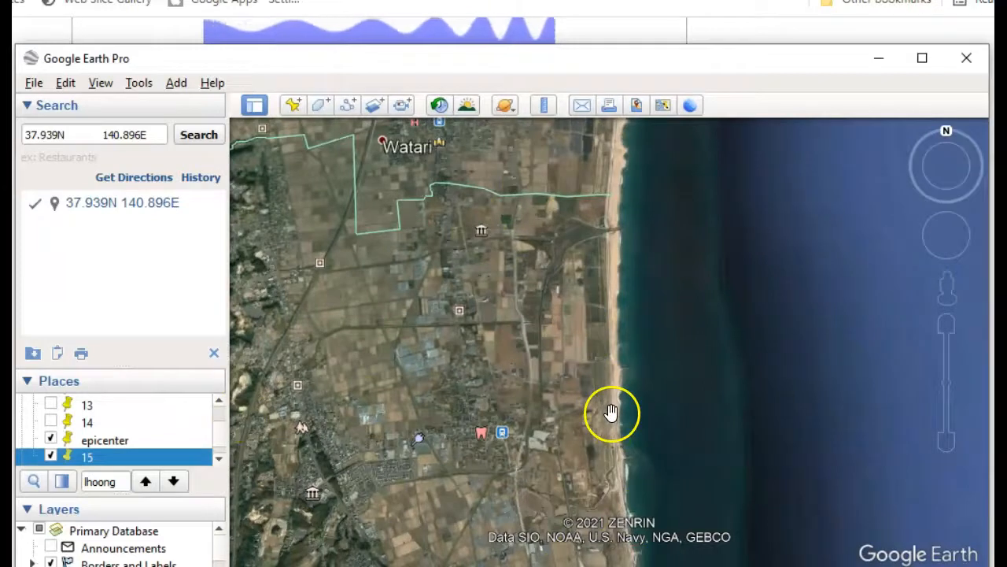
# Reposition the Google Earth Pro window to show its status bar and inspect the farmland, roads and canal south of Watari close up.
pyautogui.moveTo(606, 60); pyautogui.dragTo(604, 23)
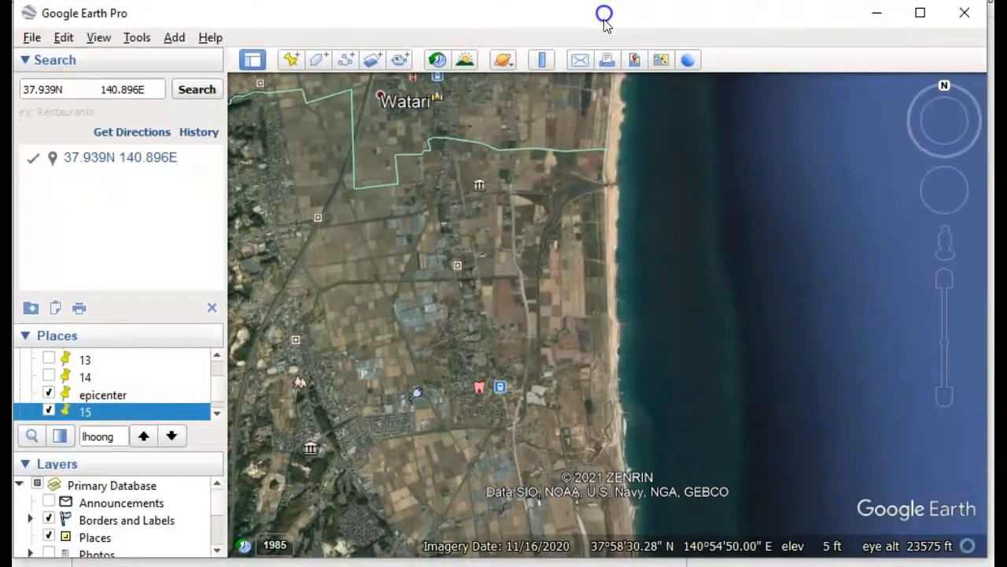
pyautogui.doubleClick(535, 350)
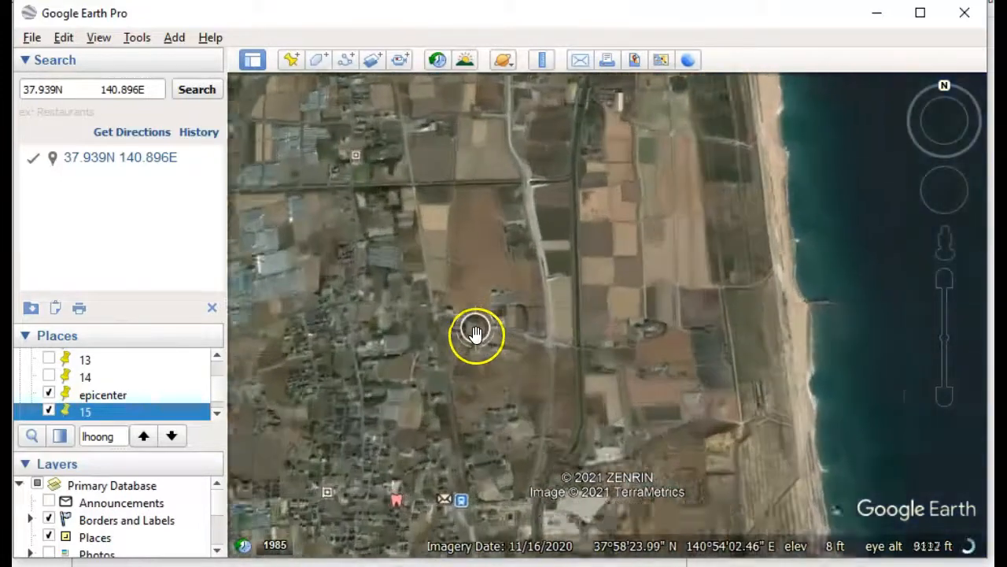
pyautogui.doubleClick(475, 334)
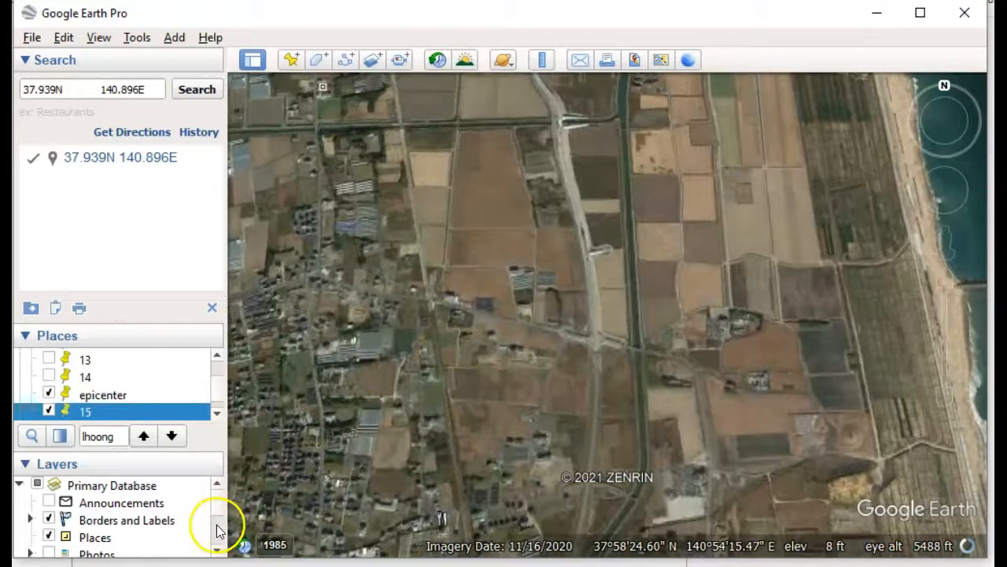
pyautogui.scroll(-2, 210, 533)
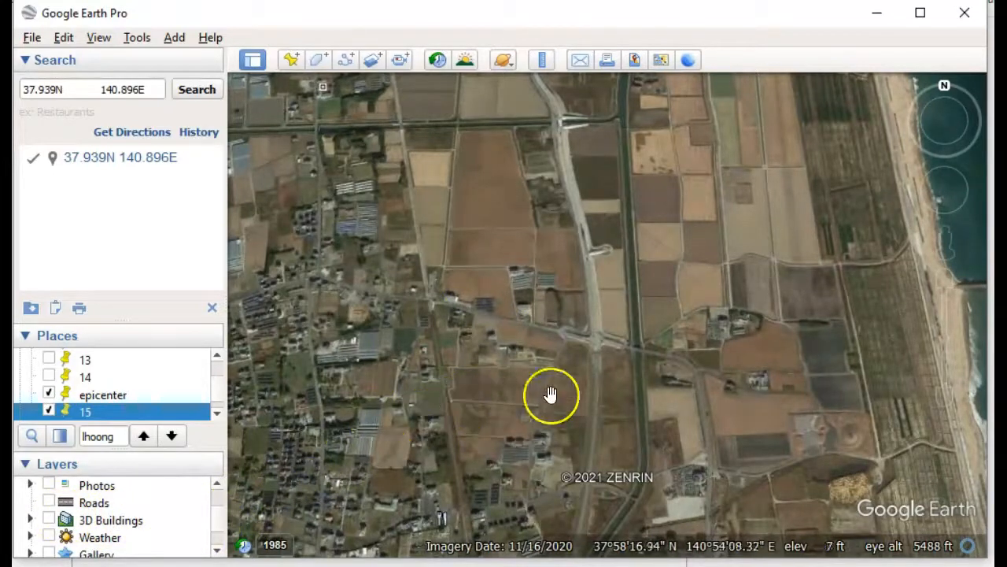
pyautogui.scroll(3, 561, 379)
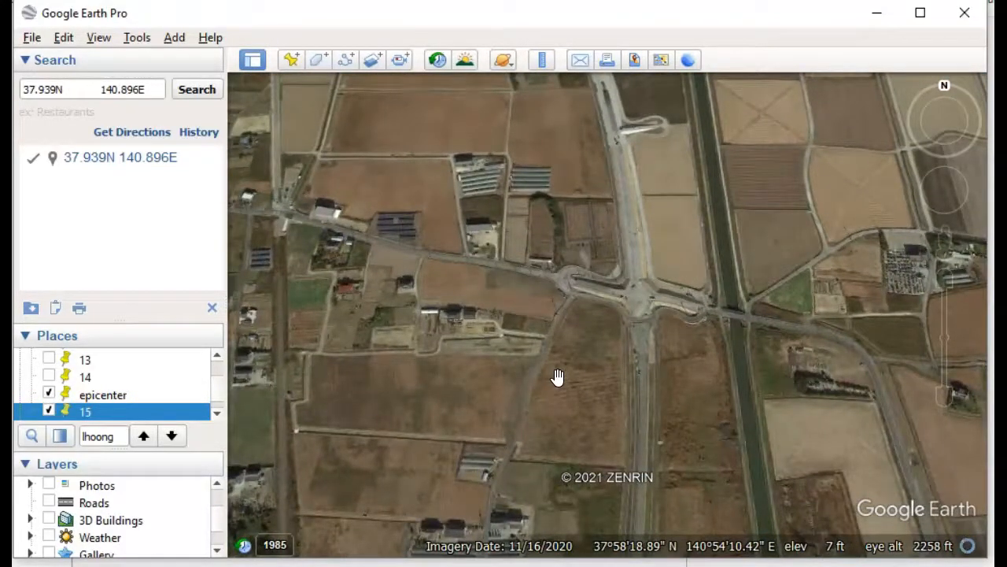
pyautogui.moveTo(669, 283); pyautogui.dragTo(606, 442)
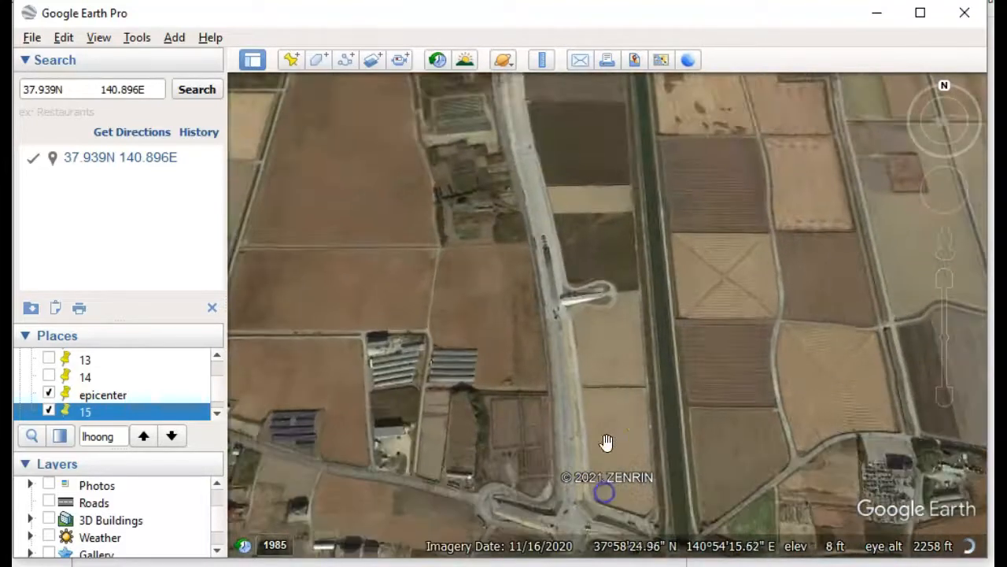
pyautogui.scroll(-3, 543, 358)
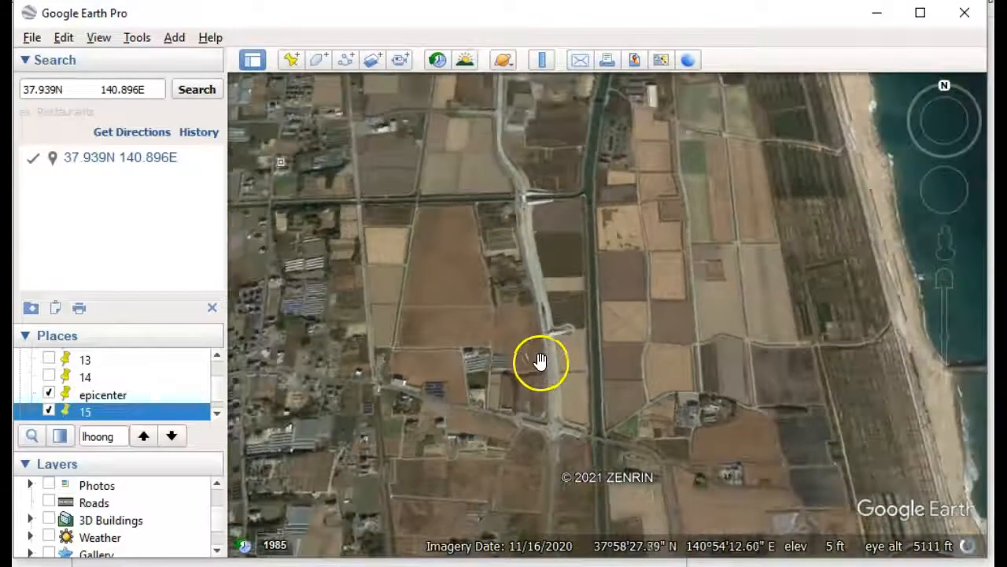
# Follow the coast northward past the river inlet and inspect the land use around the solar panel fields.
pyautogui.moveTo(679, 272); pyautogui.dragTo(575, 427)
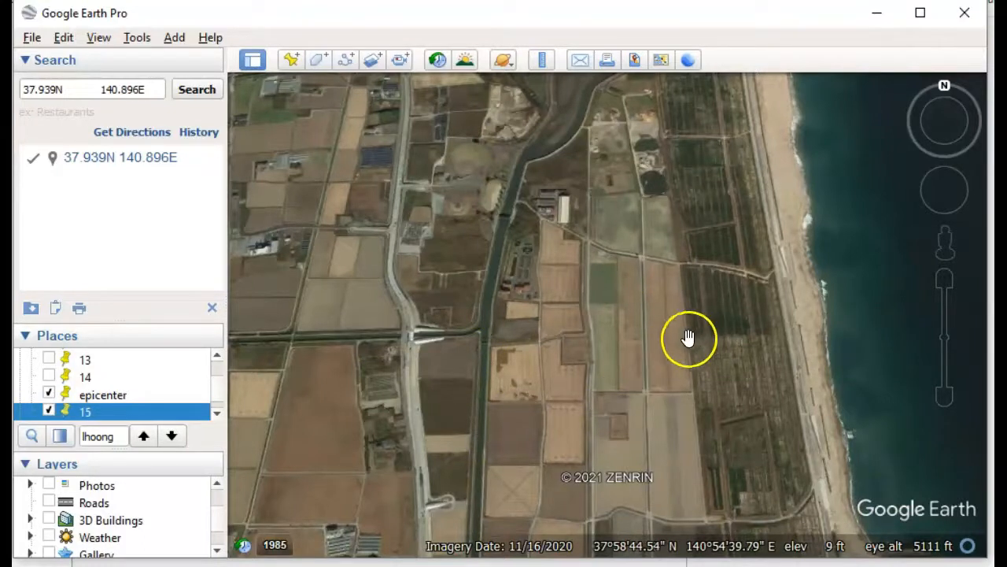
pyautogui.scroll(-5, 533, 286)
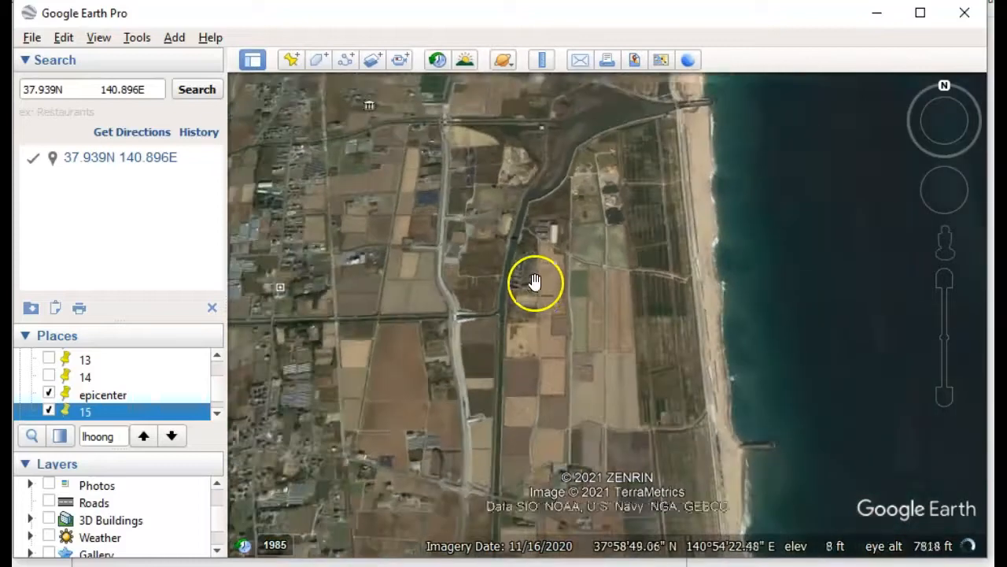
pyautogui.moveTo(516, 174); pyautogui.dragTo(520, 447)
pyautogui.moveTo(559, 263); pyautogui.dragTo(546, 438)
pyautogui.scroll(4, 540, 304)
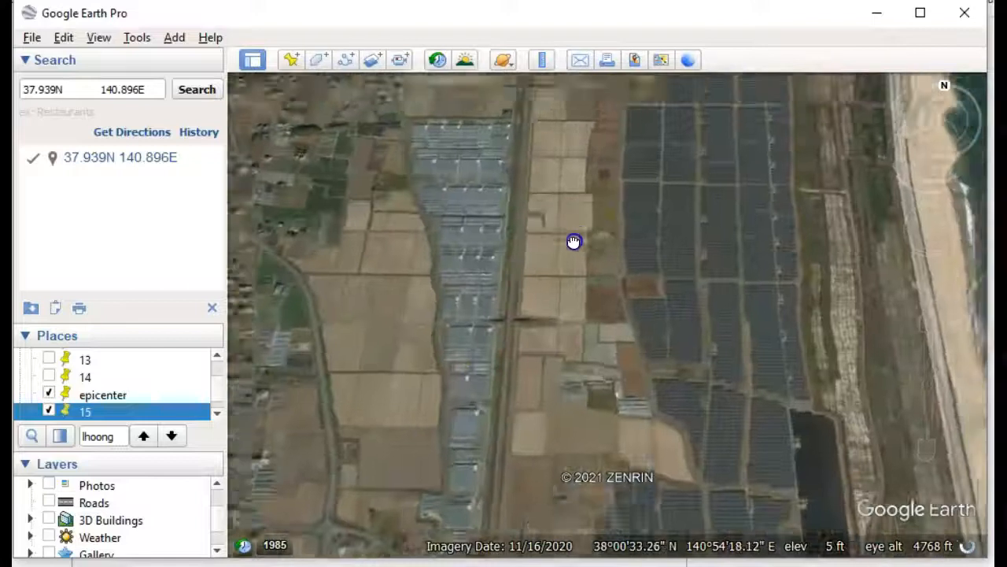
pyautogui.moveTo(573, 241); pyautogui.dragTo(546, 512)
pyautogui.moveTo(544, 275); pyautogui.dragTo(512, 351)
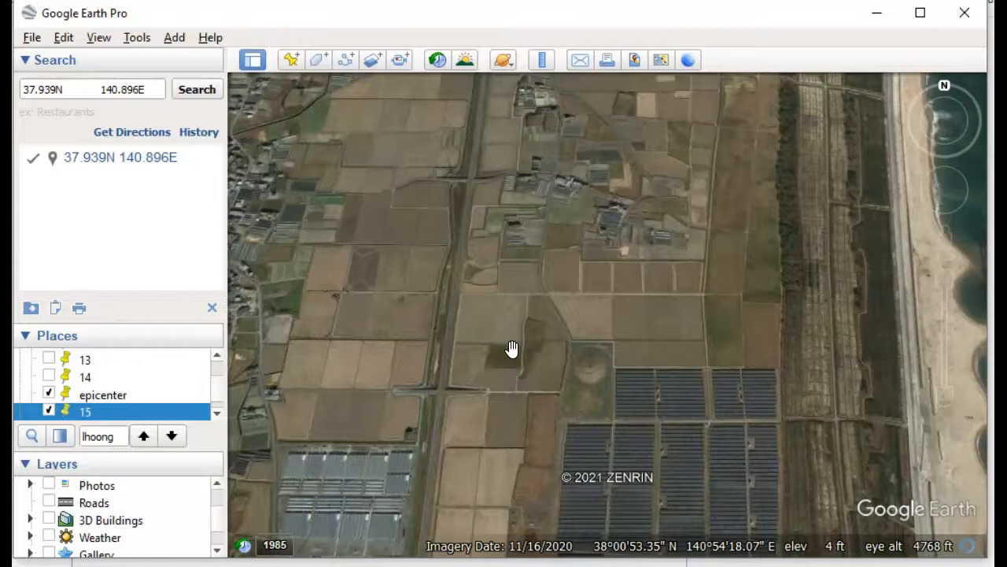
pyautogui.scroll(-4, 580, 330)
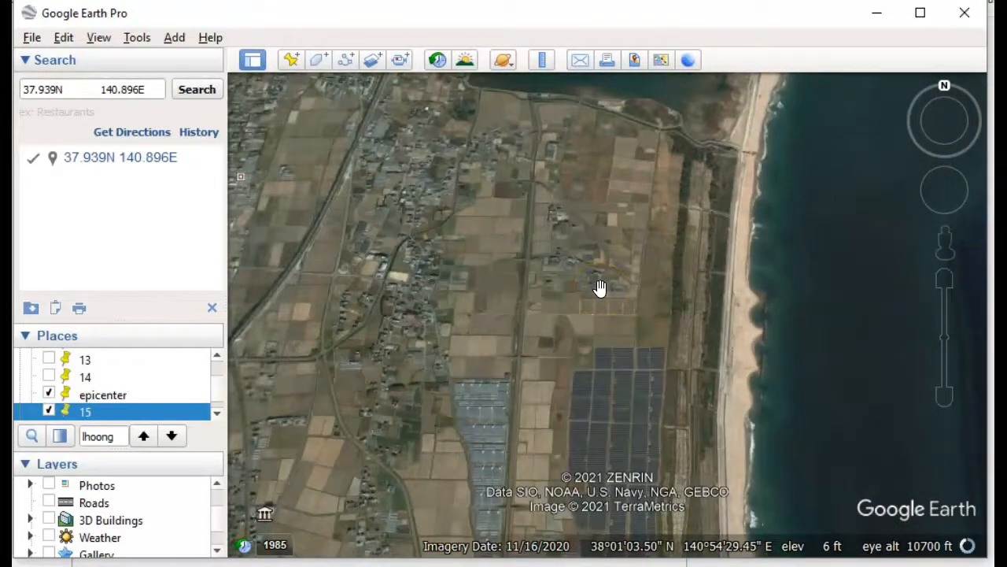
# Follow the coast north past the lagoon and examine the harbor town's houses and fields south of the river mouth at close range.
pyautogui.moveTo(506, 233); pyautogui.dragTo(634, 398)
pyautogui.click(609, 300)
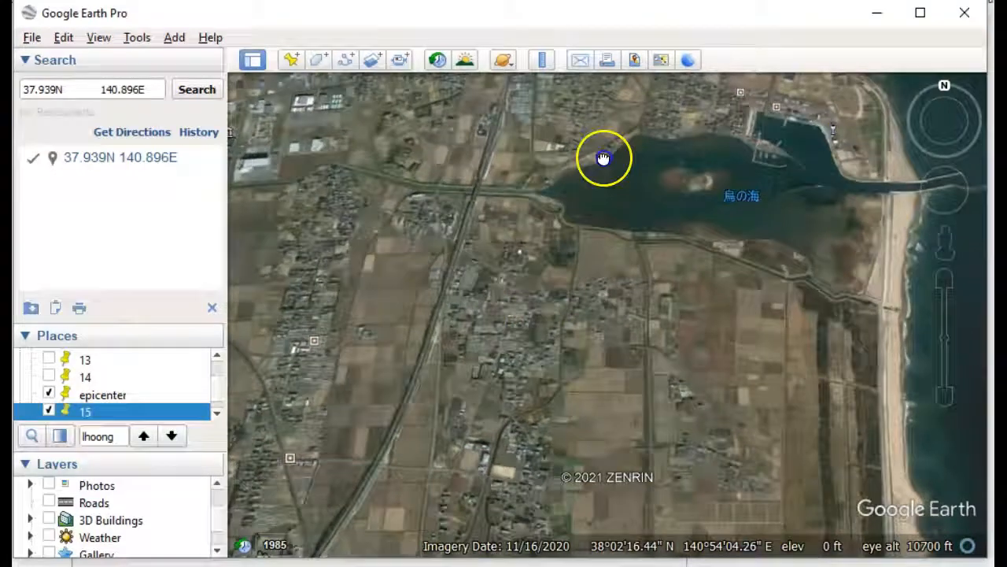
pyautogui.moveTo(602, 158); pyautogui.dragTo(532, 447)
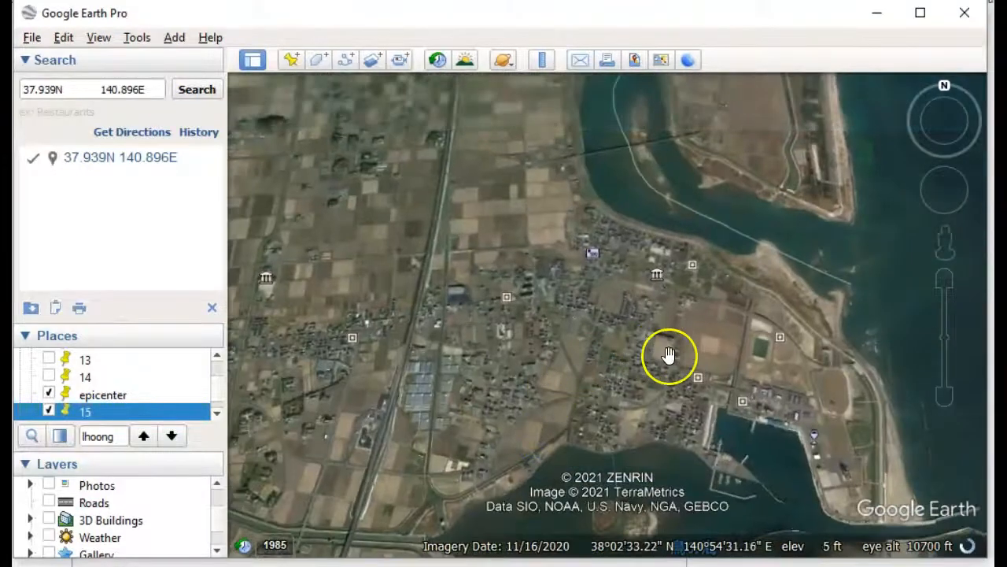
pyautogui.scroll(2, 668, 355)
pyautogui.scroll(2, 668, 355)
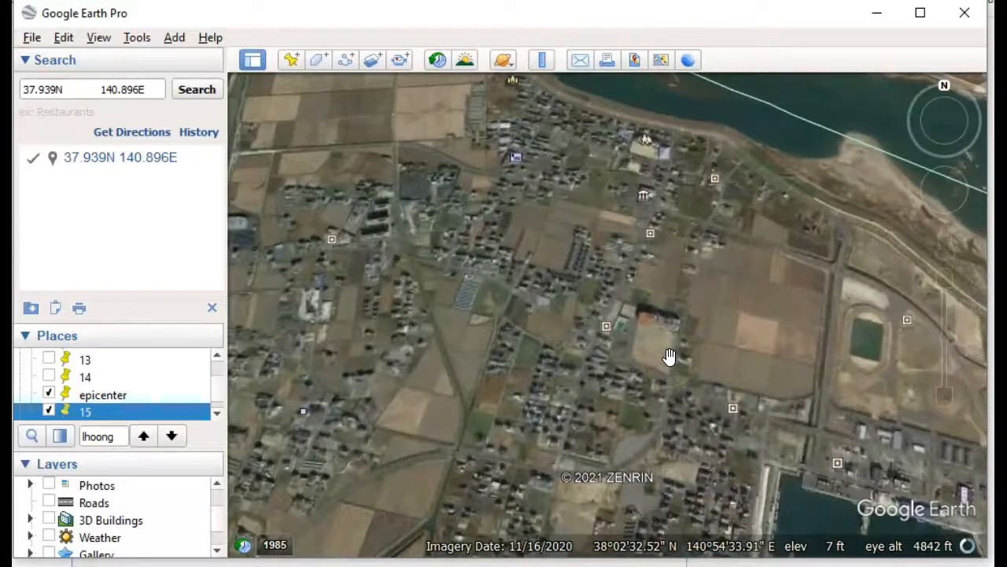
pyautogui.scroll(2, 596, 359)
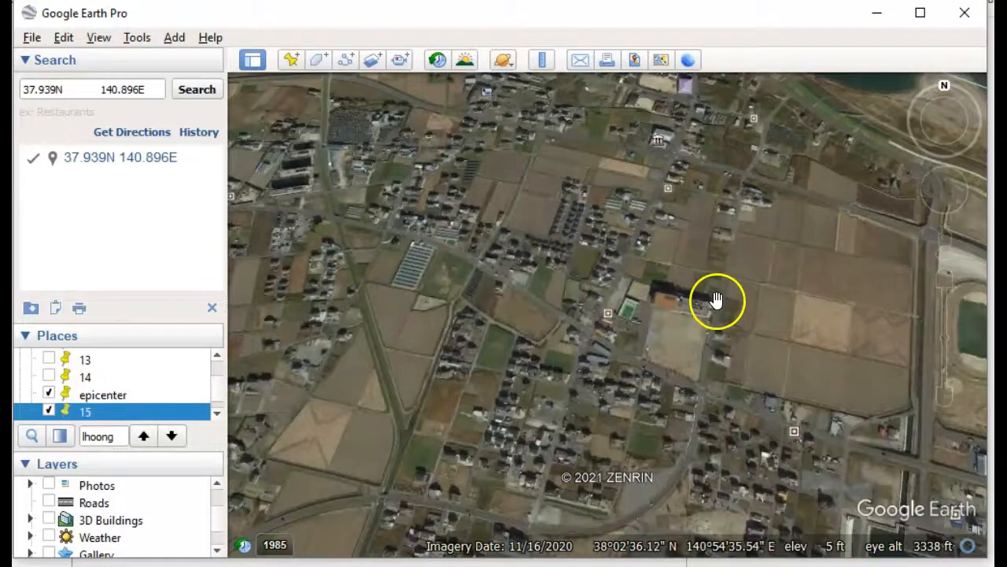
# View the wider coastal plain and follow the shoreline north across the river, past Iwanuma, to the area around the airport.
pyautogui.scroll(-4, 775, 296)
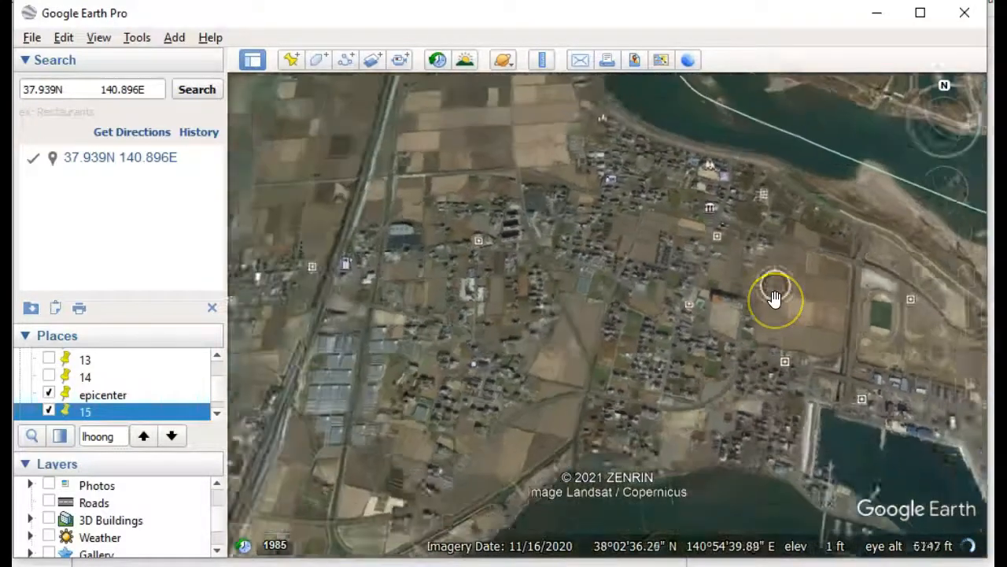
pyautogui.scroll(-3, 773, 293)
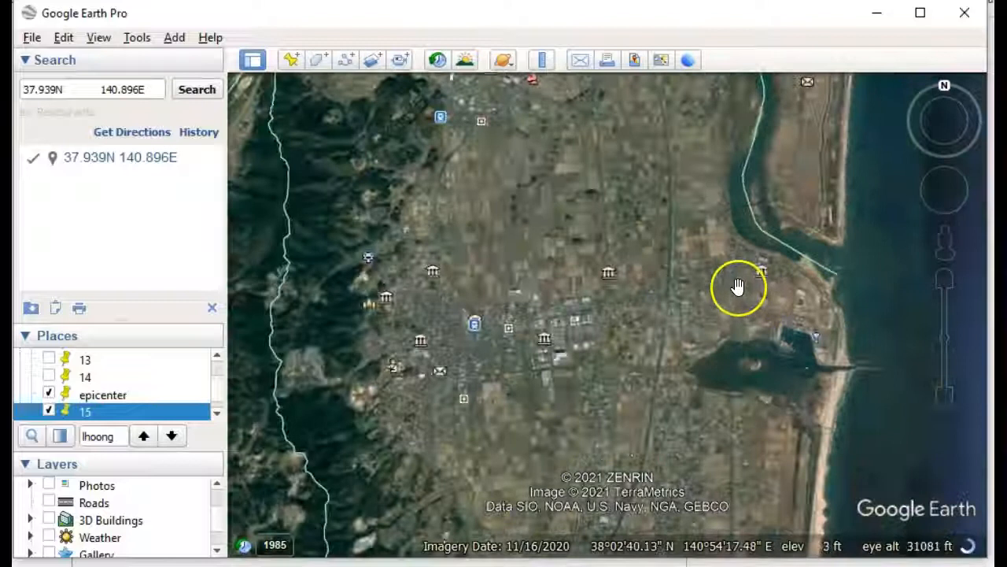
pyautogui.scroll(-2, 755, 276)
pyautogui.moveTo(764, 152); pyautogui.dragTo(677, 393)
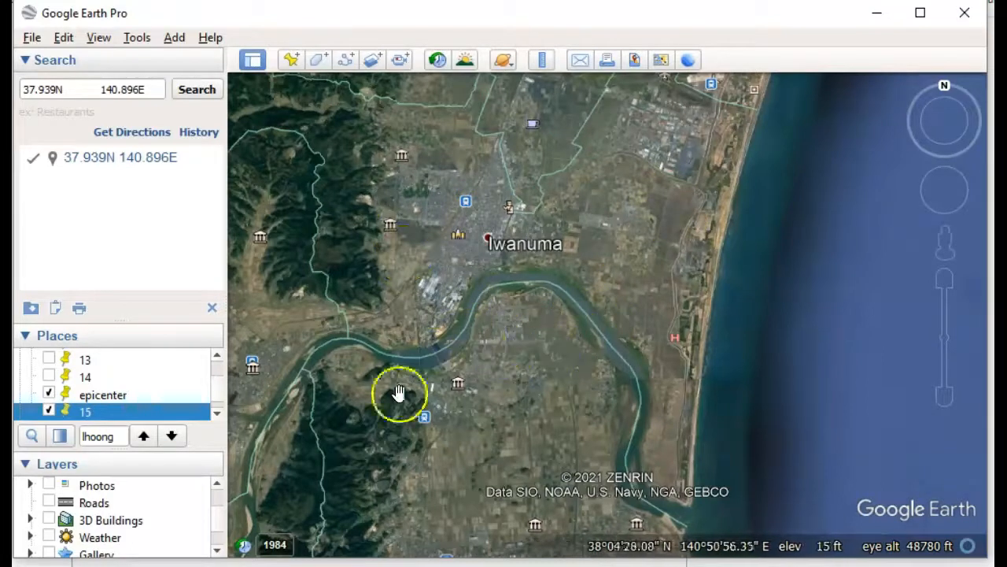
pyautogui.moveTo(594, 245); pyautogui.dragTo(519, 485)
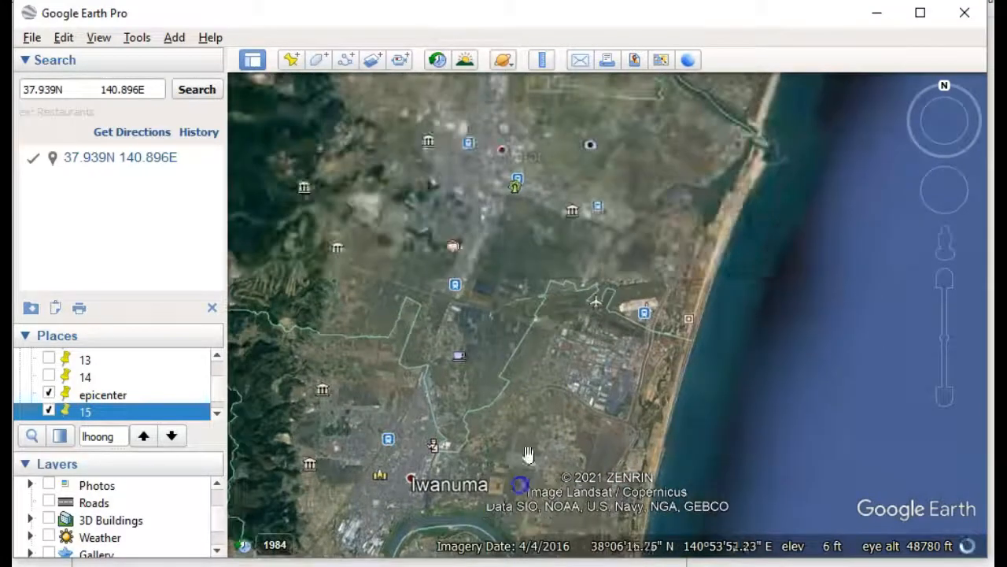